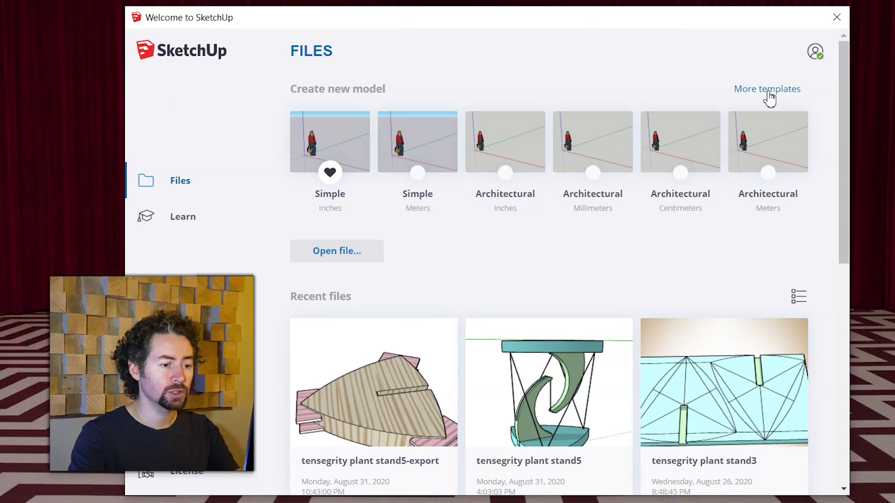
Step: Start a new model from the Woodworking Inches template under More templates
left_click(767, 90)
scroll(510, 368, "down", 3)
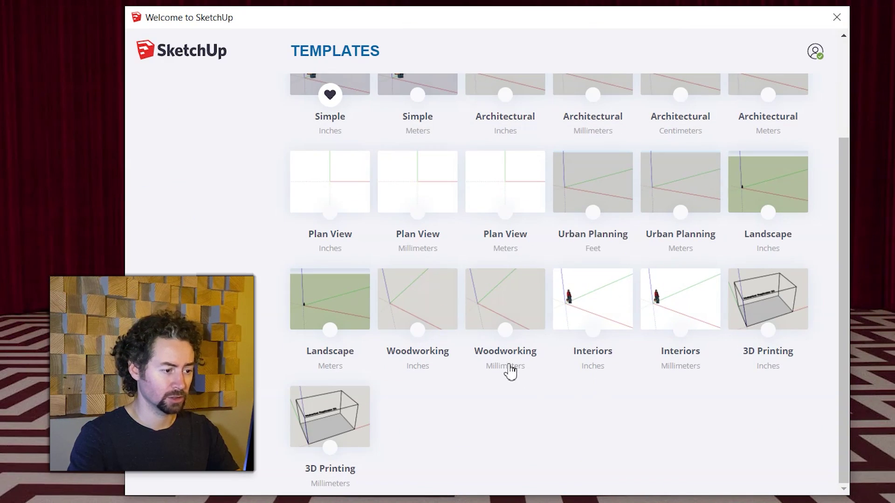
left_click(424, 309)
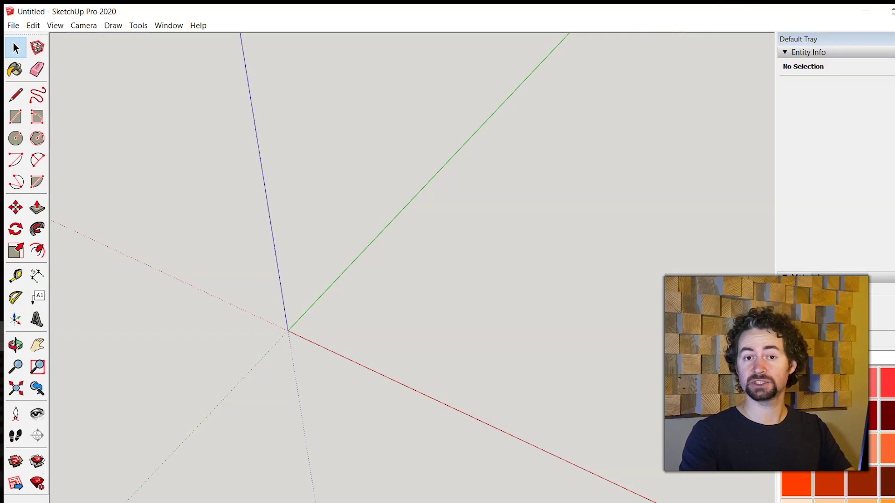
Step: Place two Tape Measure guides, one 1 unit off the red axis and one parallel to the green axis
left_click(16, 277)
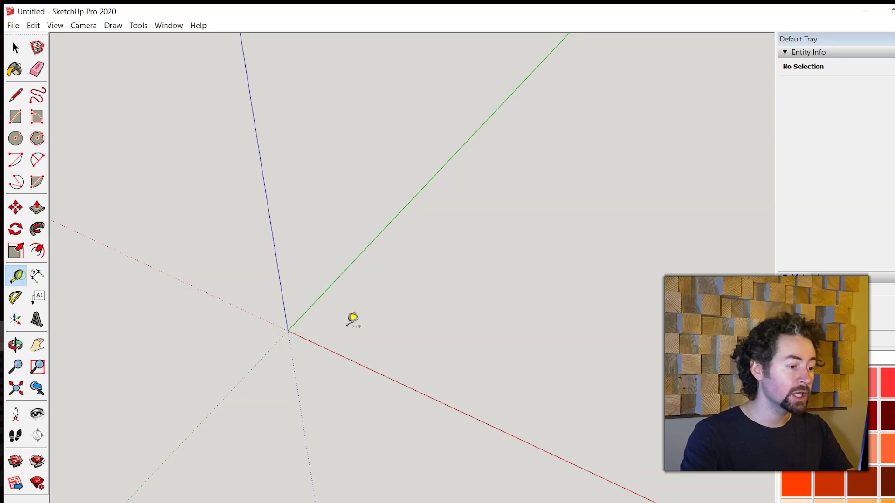
left_click(386, 376)
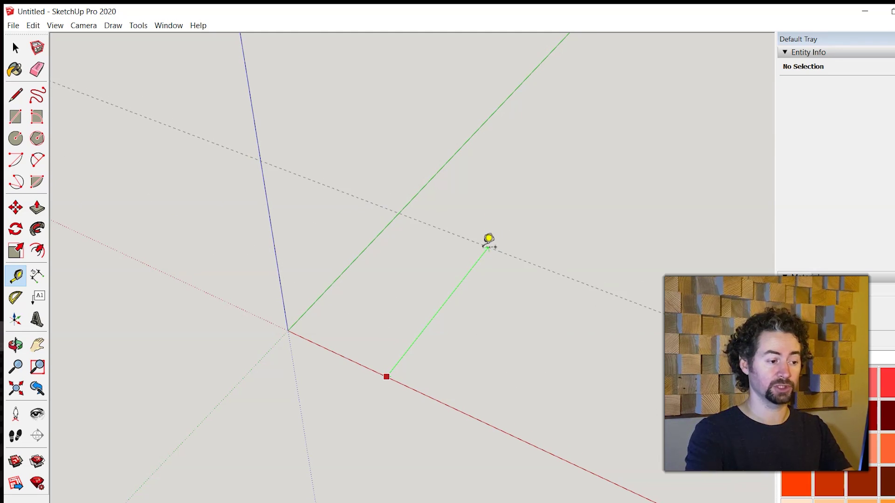
type("1")
key("Return")
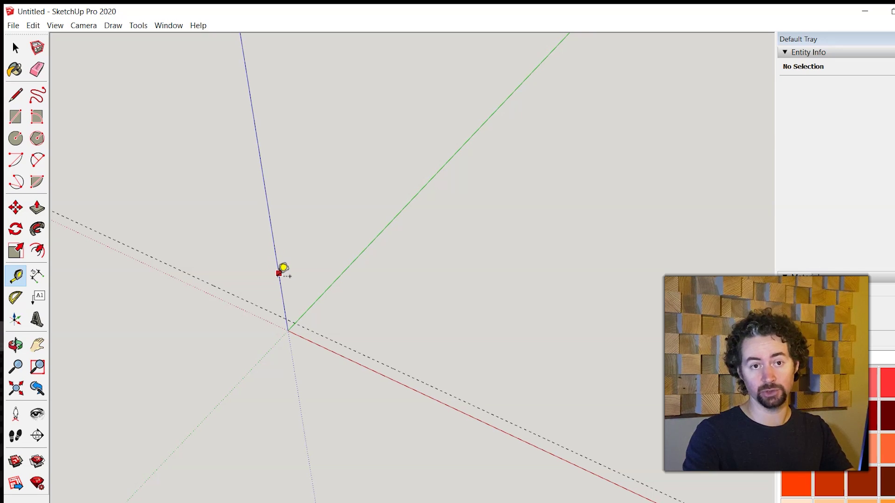
scroll(310, 309, "up", 5)
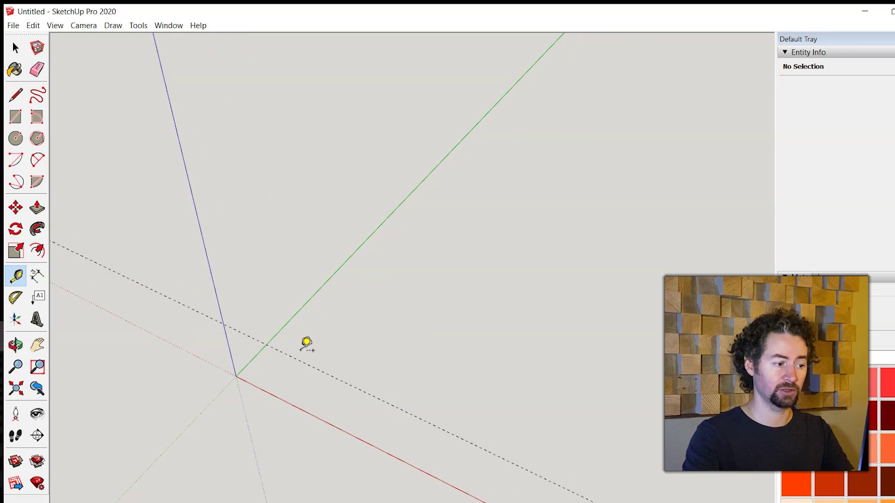
scroll(306, 342, "up", 1)
left_click(312, 292)
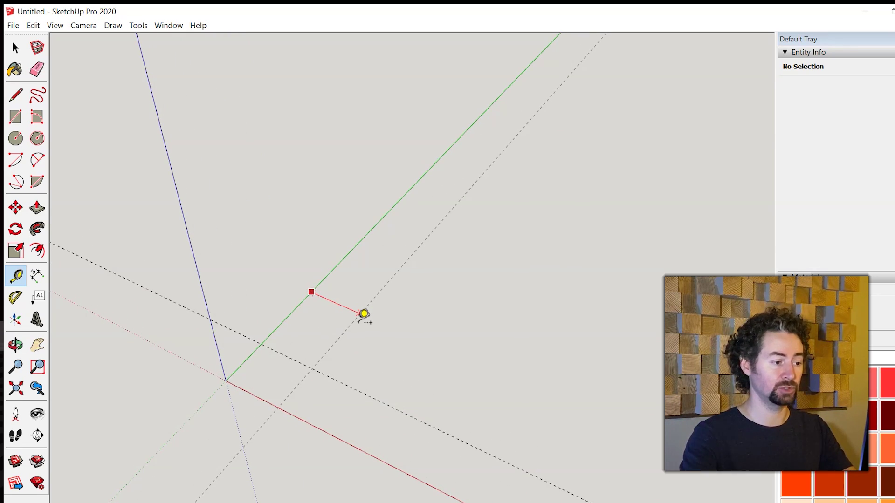
left_click(364, 314)
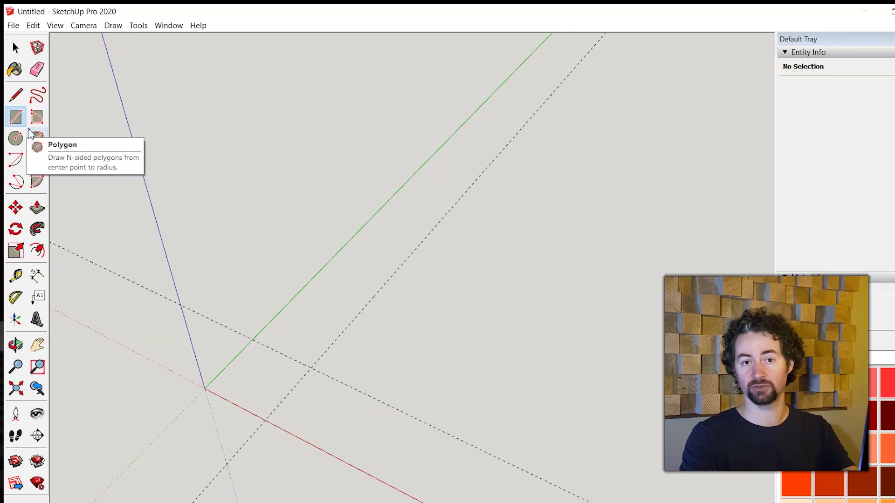
Step: Draw a 4 in² rectangle from the guide intersection to the origin
left_click(311, 368)
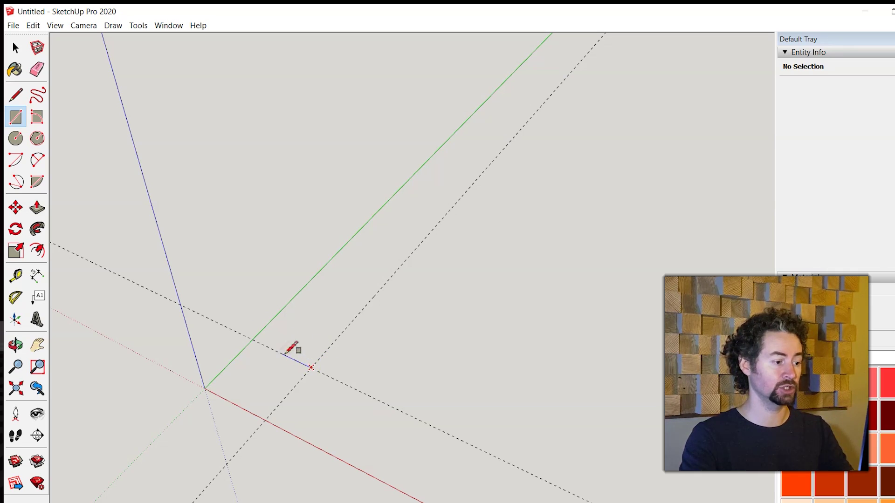
left_click(205, 388)
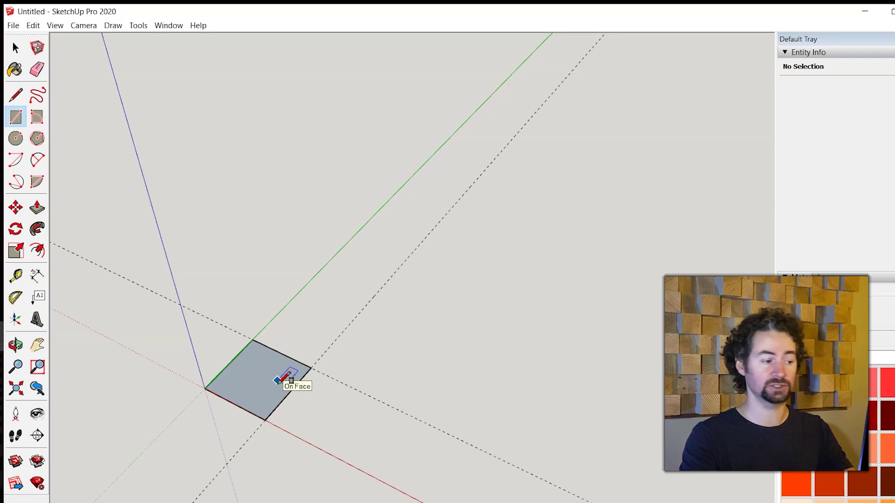
scroll(277, 381, "down", 3)
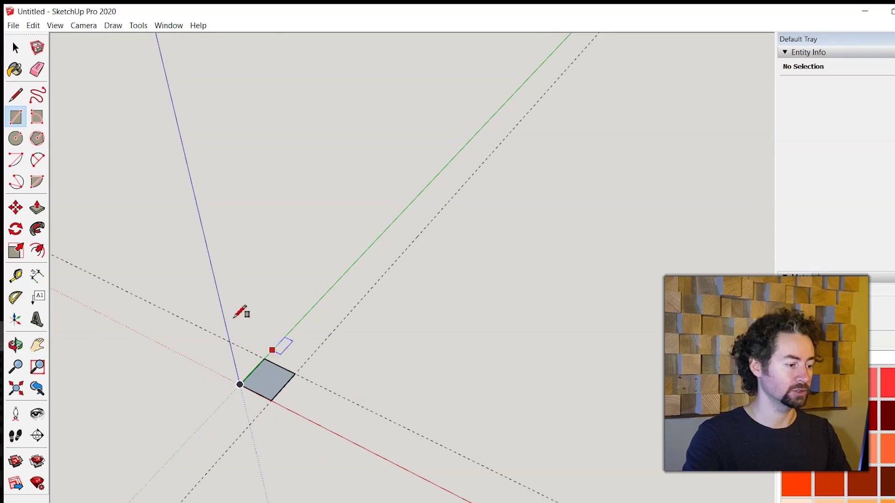
scroll(266, 384, "up", 3)
Step: Select the square face and begin pulling it upward with Push/Pull
left_click(16, 47)
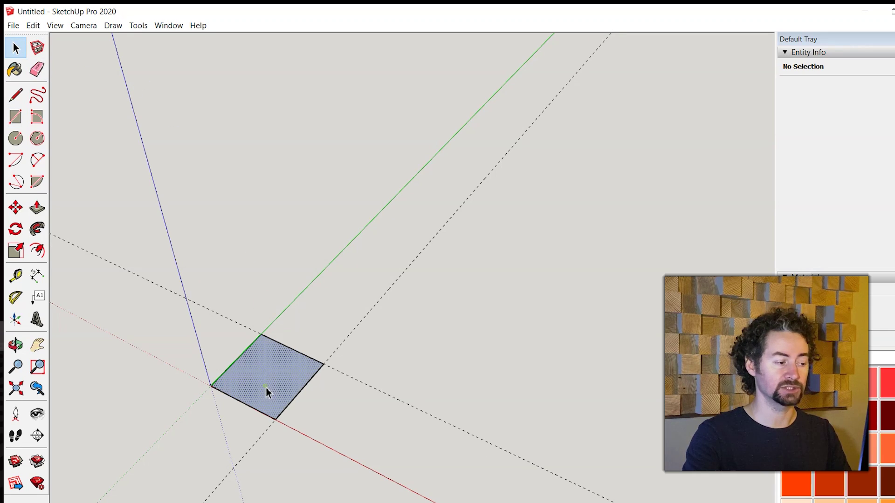
left_click(275, 385)
scroll(286, 376, "up", 1)
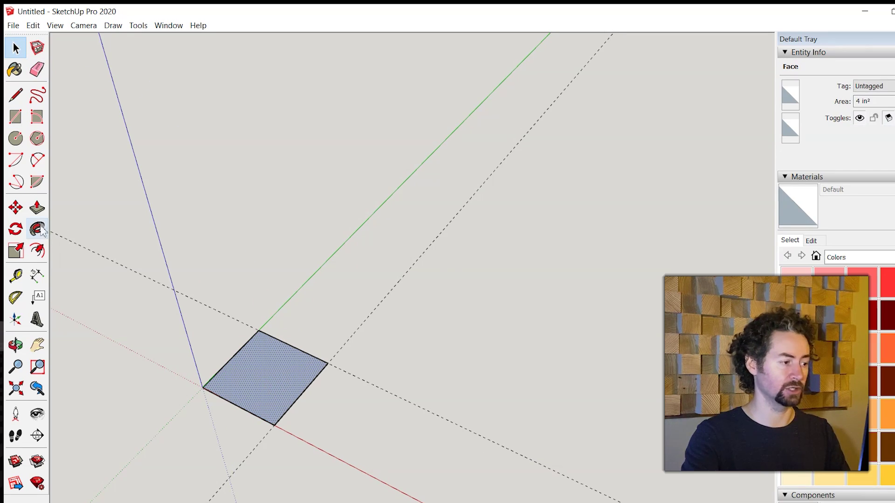
left_click(37, 208)
left_click(206, 390)
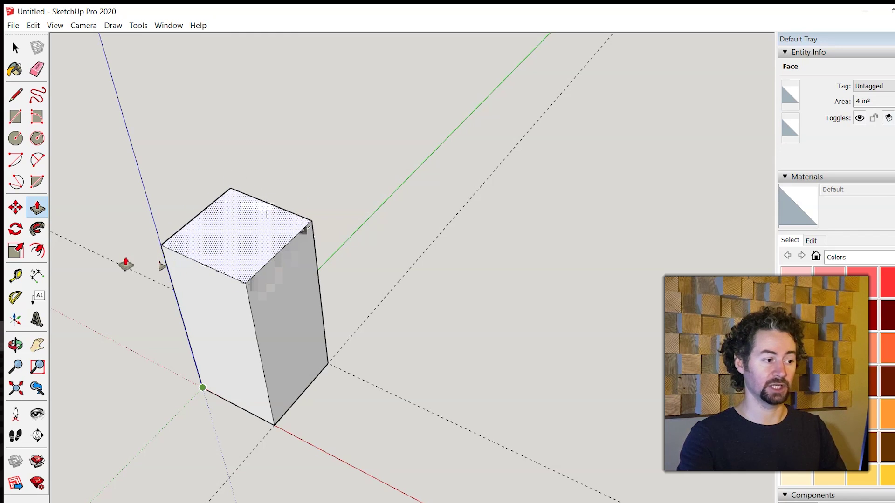
Step: Confirm the post's full height and set the model background colour to white
key("Return")
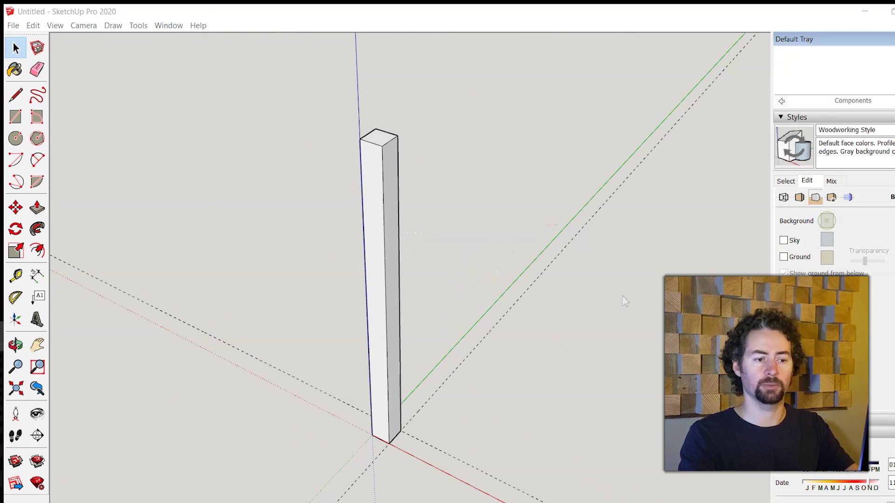
left_click(507, 263)
left_click(463, 326)
middle_click_drag(476, 340, 461, 351)
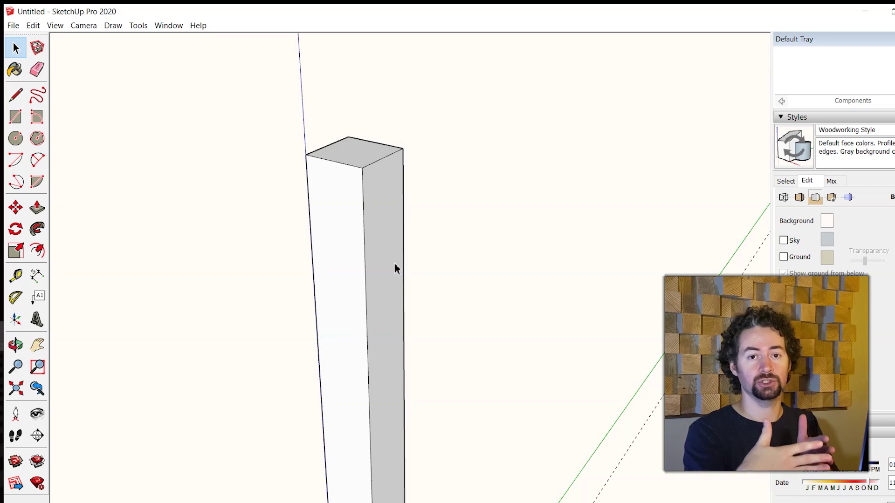
scroll(395, 263, "up", 2)
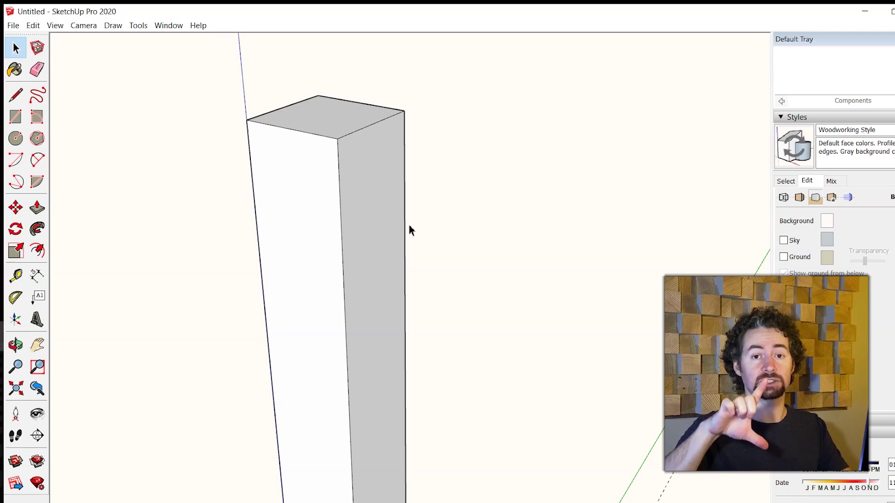
left_click(15, 276)
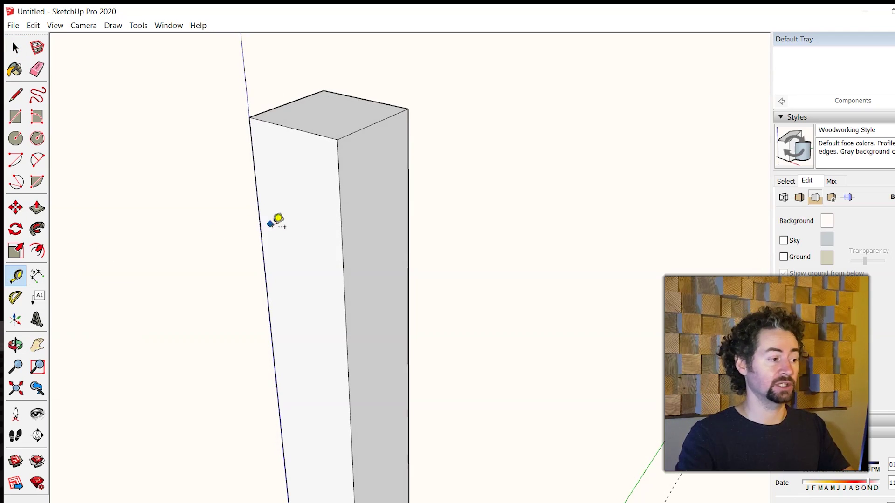
Step: Place a guide partway down the post's side from its top corner, then begin a guide from its edge
left_click(375, 123)
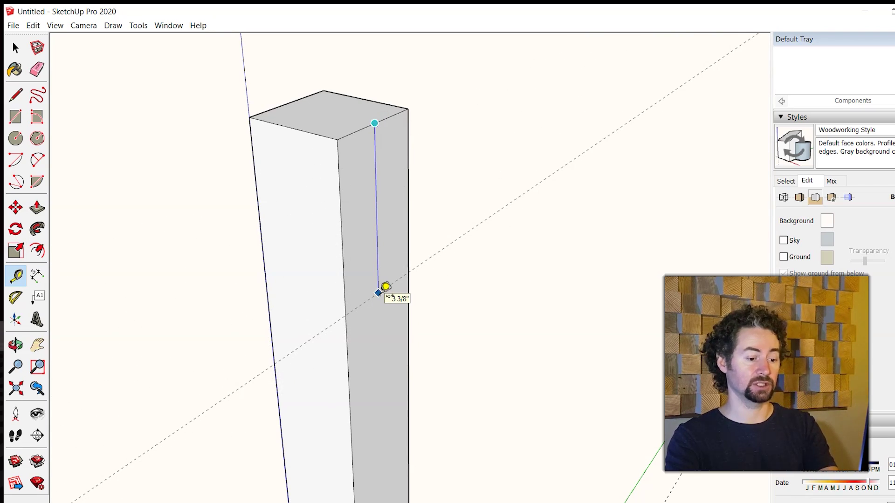
left_click(385, 287)
scroll(384, 322, "down", 5)
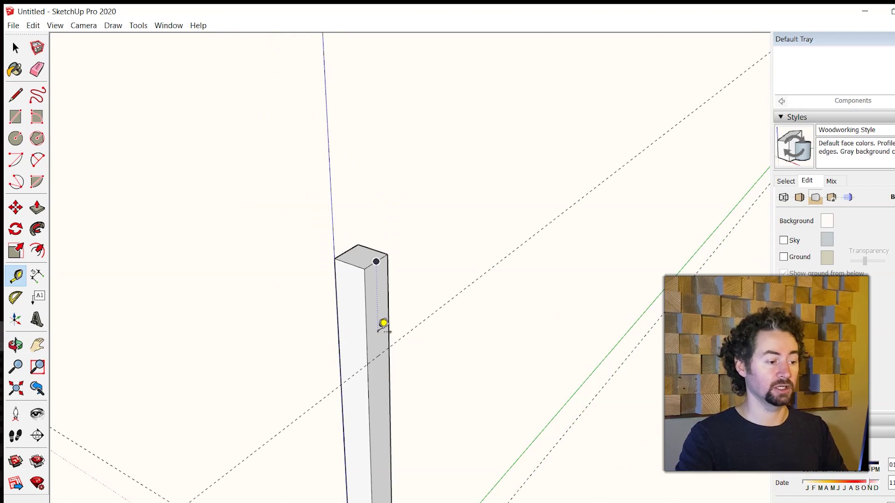
middle_click_drag(387, 368, 378, 296)
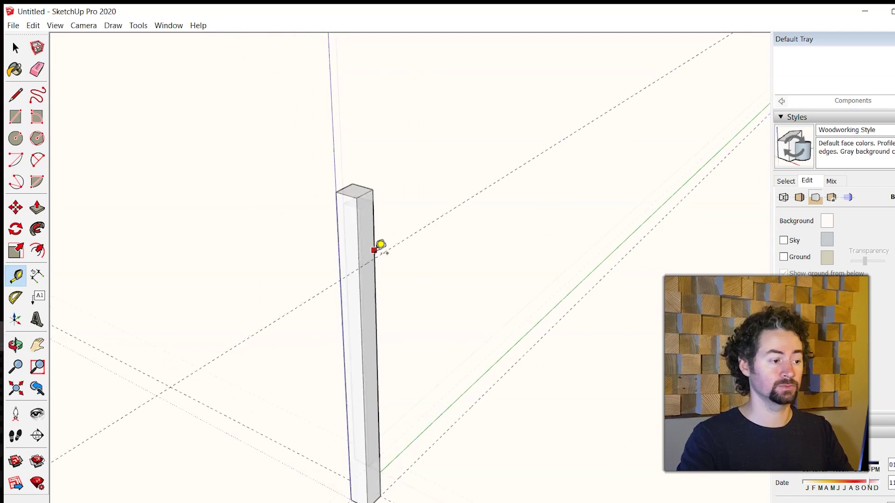
scroll(380, 248, "up", 5)
middle_click_drag(362, 240, 267, 324)
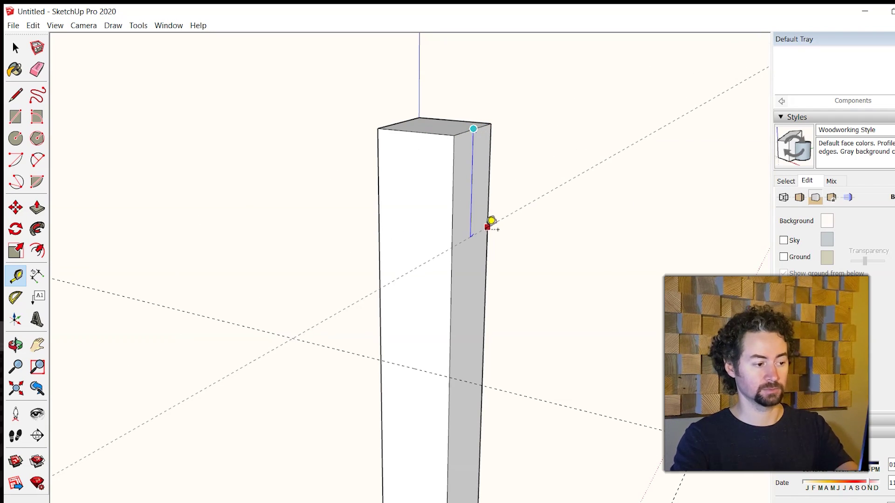
middle_click_drag(489, 221, 418, 274)
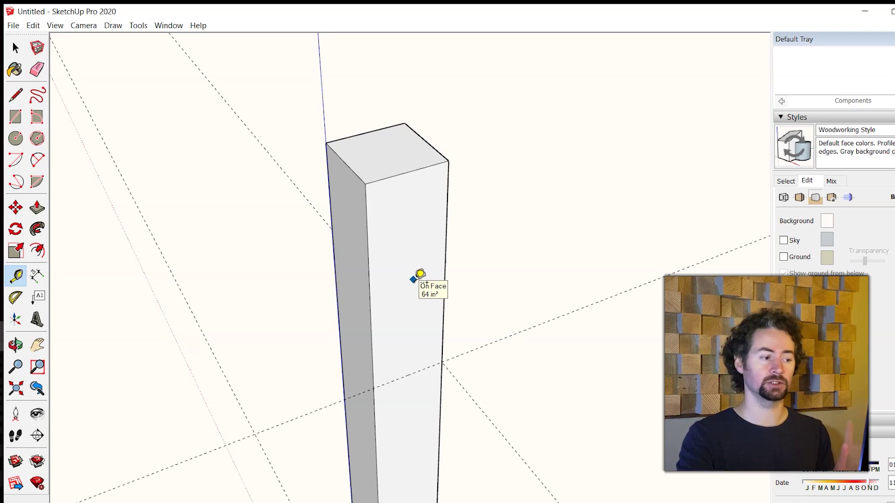
left_click(369, 269)
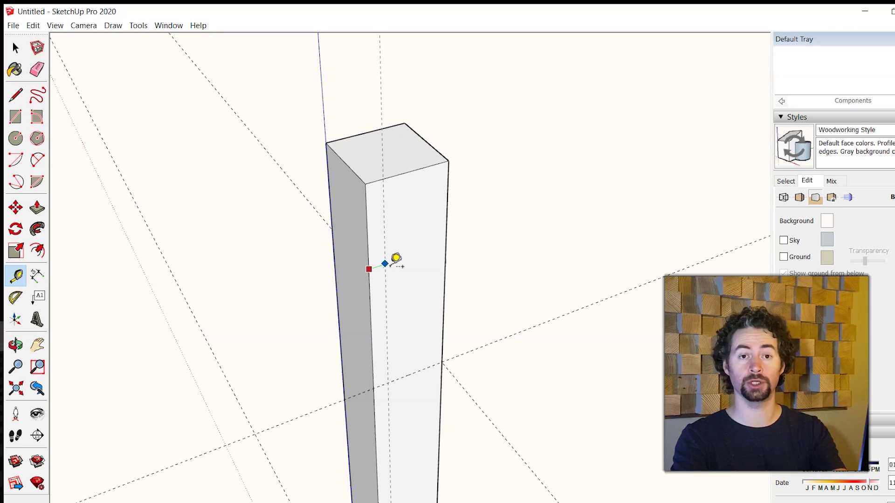
scroll(396, 258, "up", 3)
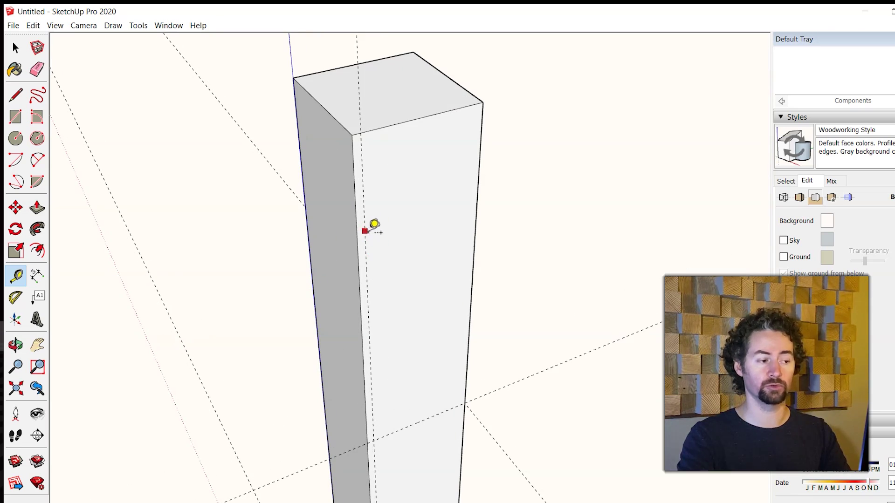
left_click(369, 222)
left_click(366, 225)
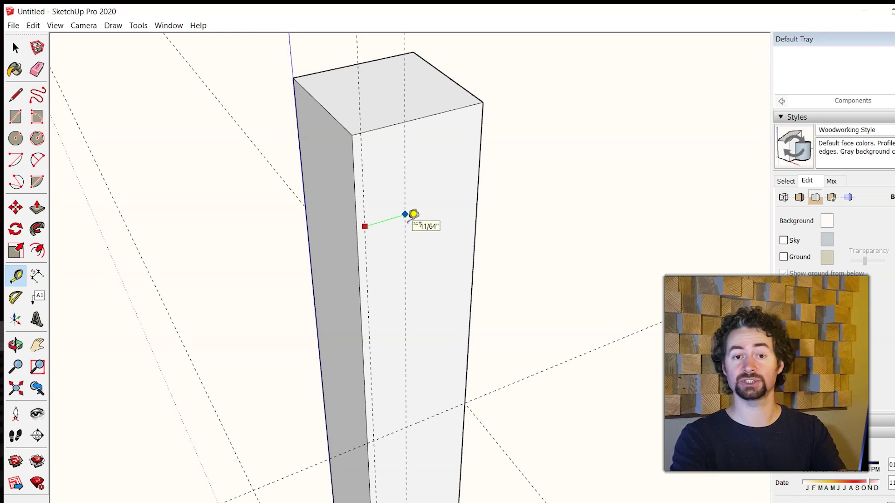
key("Escape")
scroll(419, 243, "down", 3)
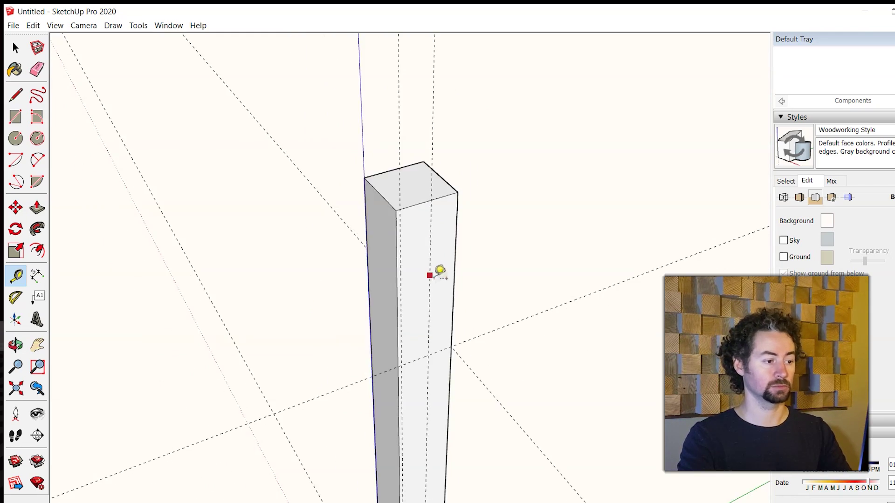
middle_click_drag(436, 272, 570, 252)
scroll(477, 298, "up", 3)
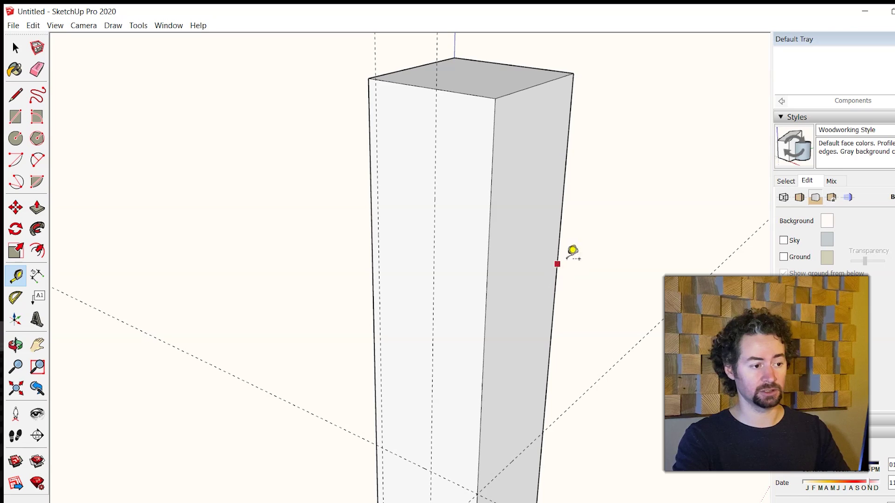
left_click(555, 233)
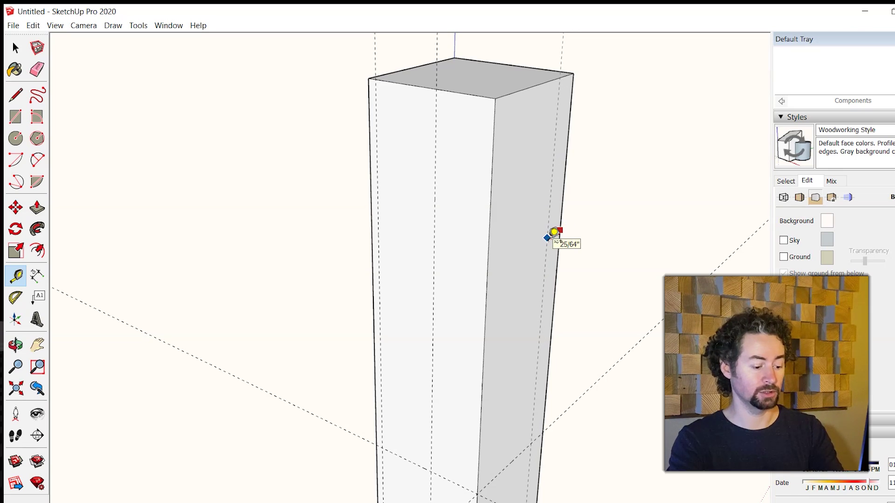
scroll(552, 235, "up", 2)
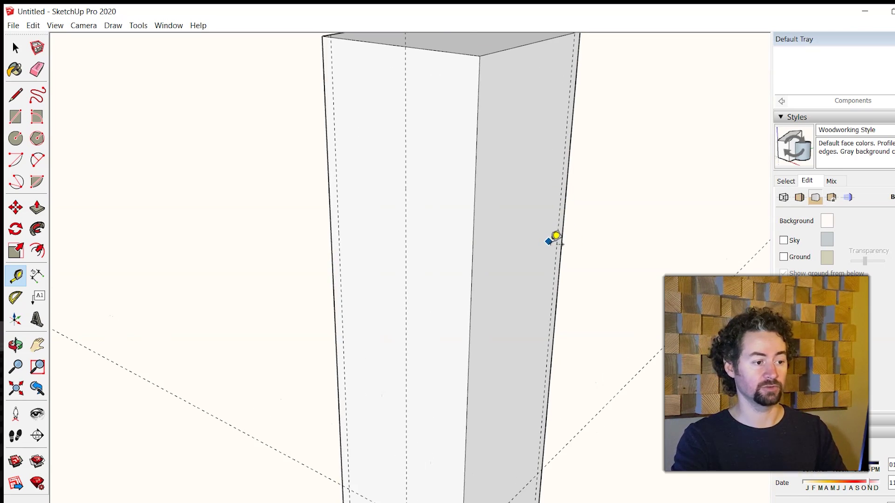
mouse_move(555, 238)
middle_mouse_down()
mouse_move(498, 233)
mouse_move(551, 229)
middle_mouse_up()
left_click(569, 224)
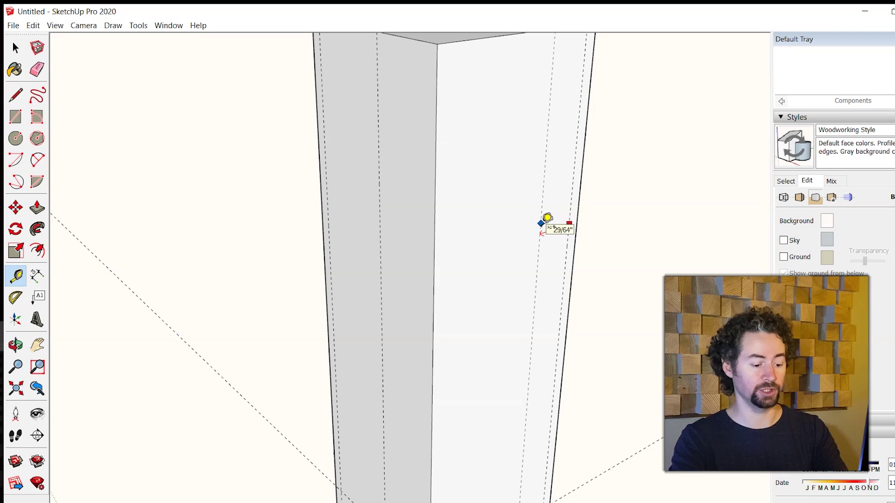
scroll(546, 218, "down", 2)
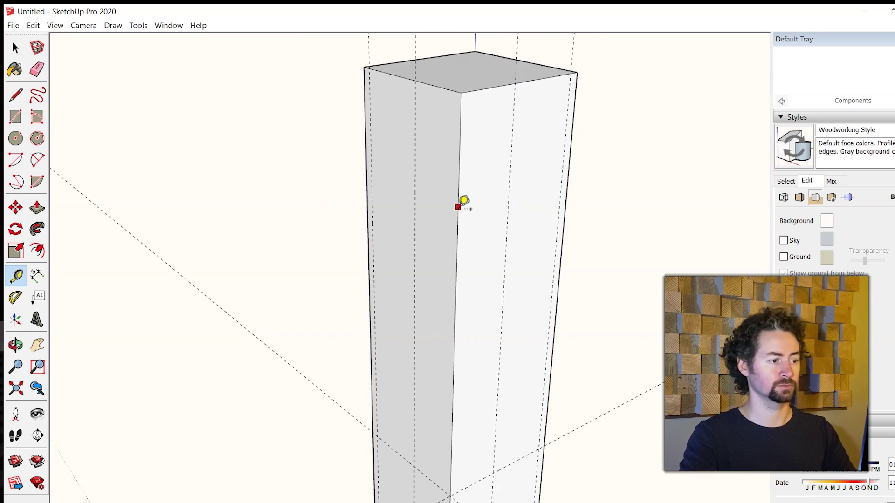
scroll(462, 201, "down", 2)
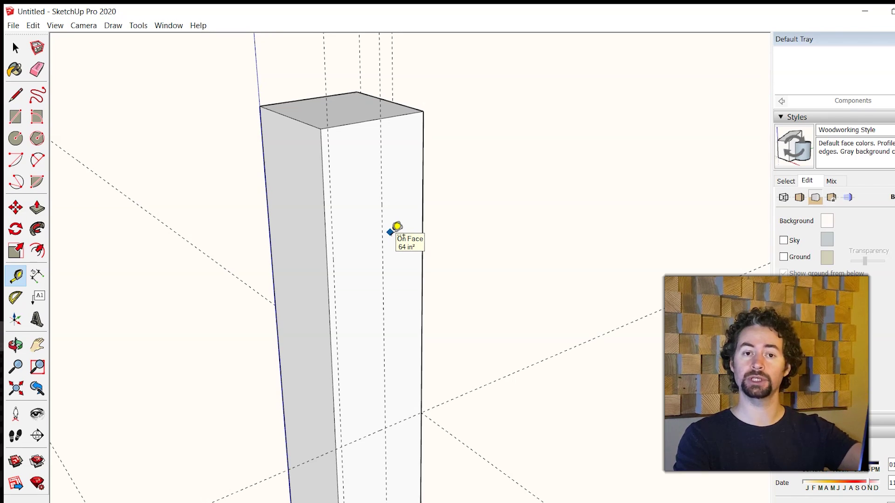
Step: Measure guides down from the post's top edge and up its front face for the mortise ends
left_click(364, 117)
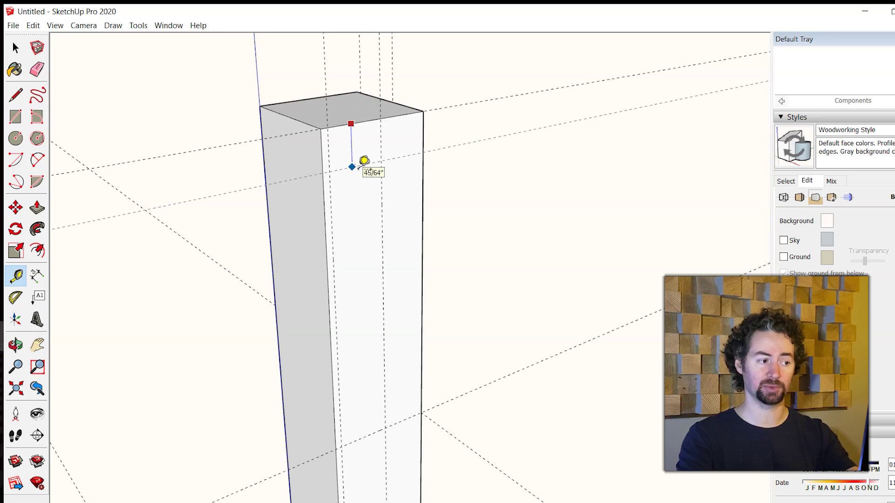
middle_click_drag(362, 168, 248, 214)
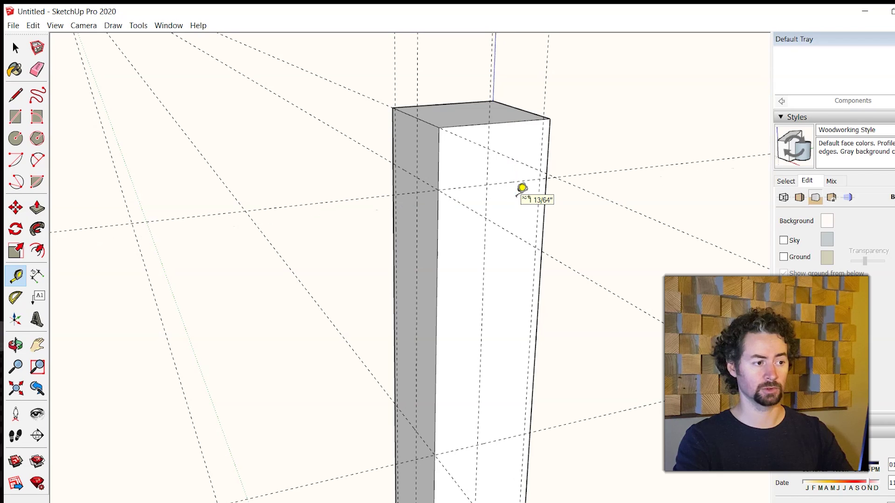
middle_click_drag(522, 188, 448, 251)
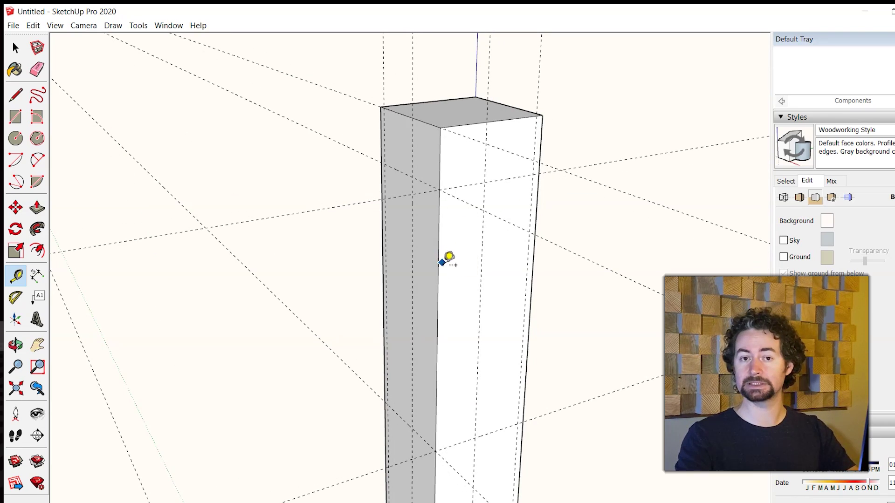
middle_click_drag(446, 260, 376, 429)
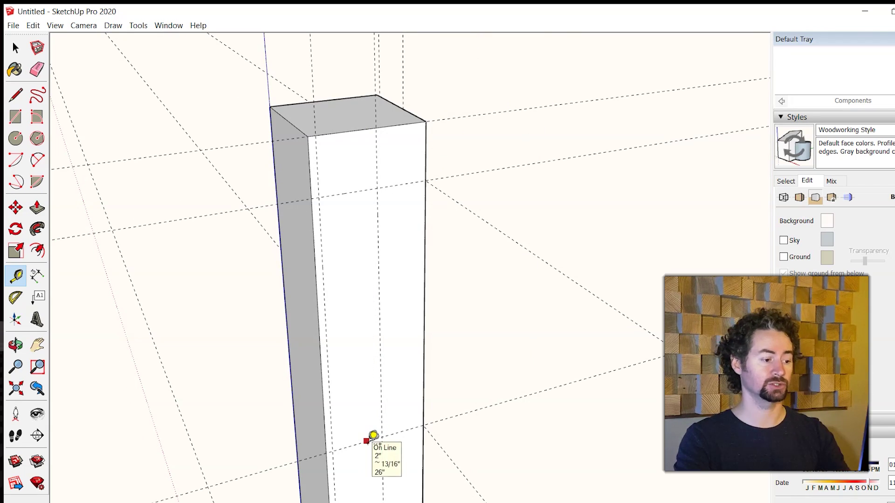
left_click(364, 442)
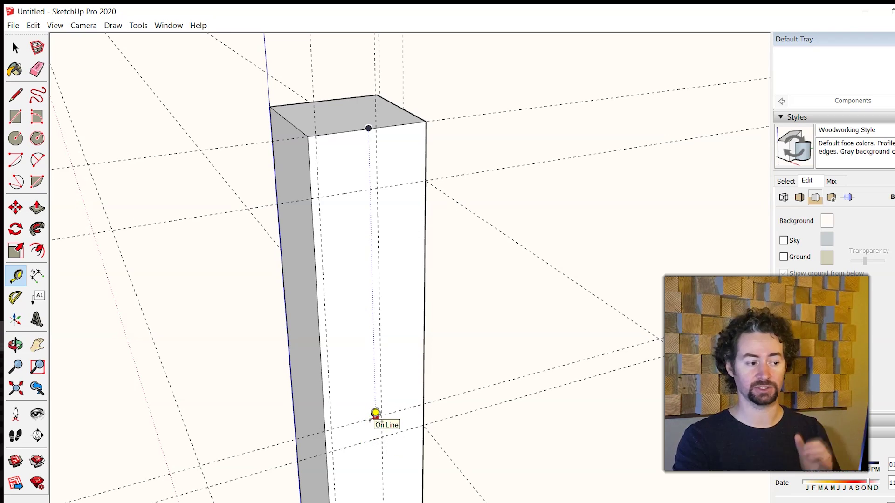
middle_click_drag(376, 416, 447, 453)
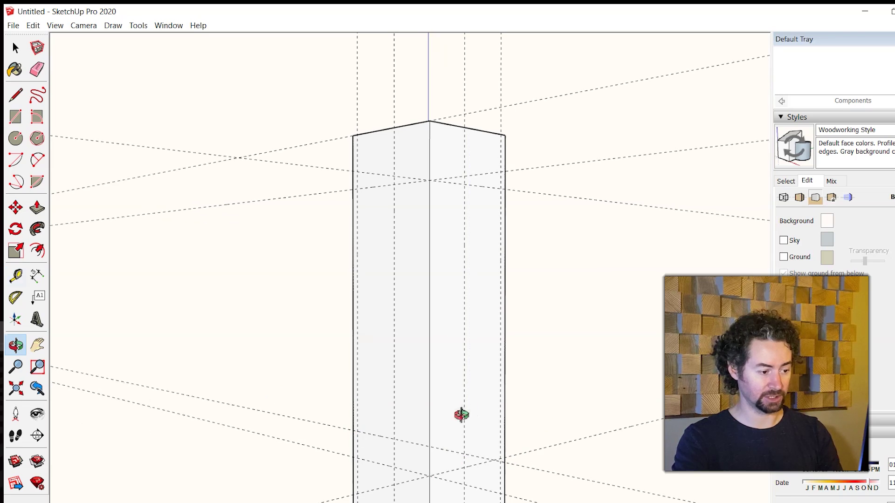
middle_click_drag(461, 413, 434, 260)
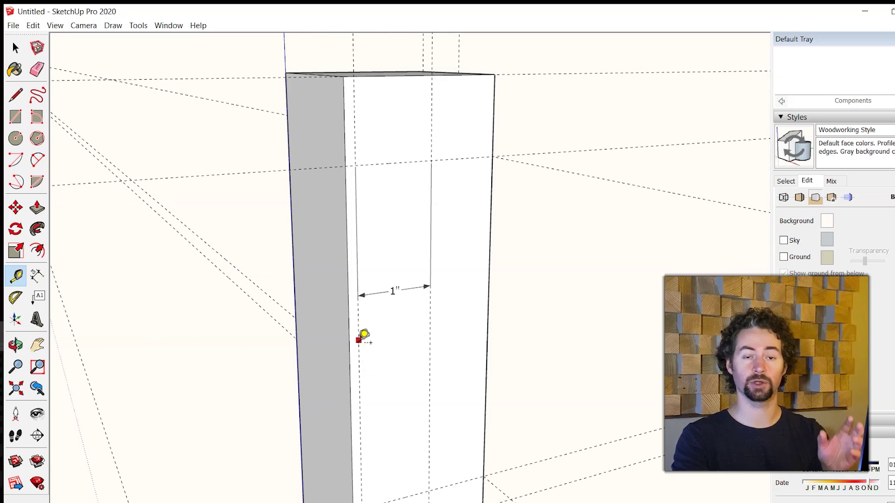
Step: Place a vertical guide on the front face 1" from the other guide
left_click(359, 340)
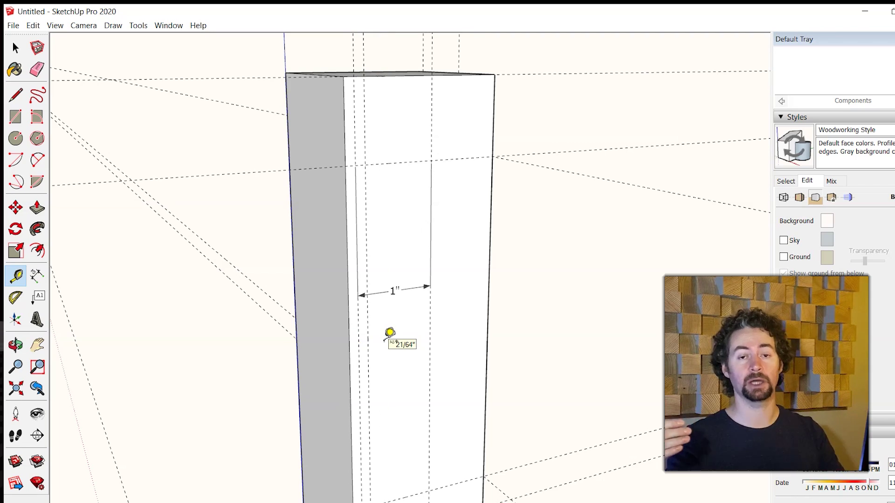
left_click(411, 343)
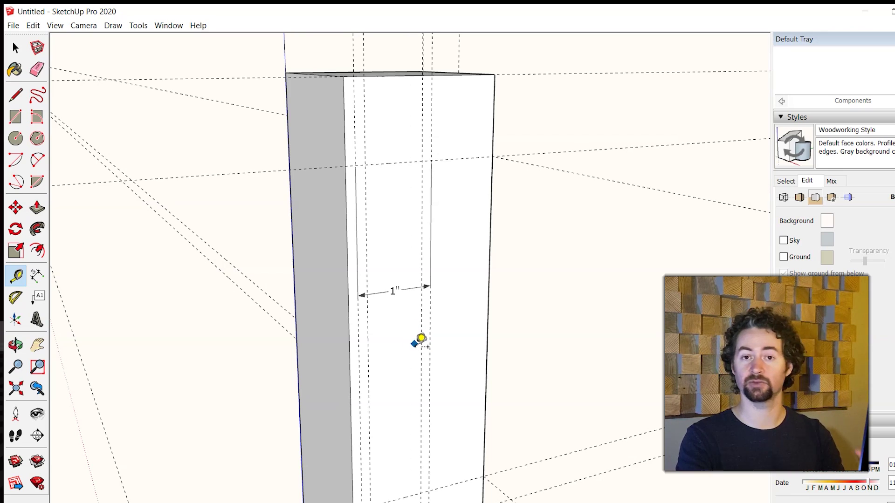
middle_click_drag(424, 344, 447, 373)
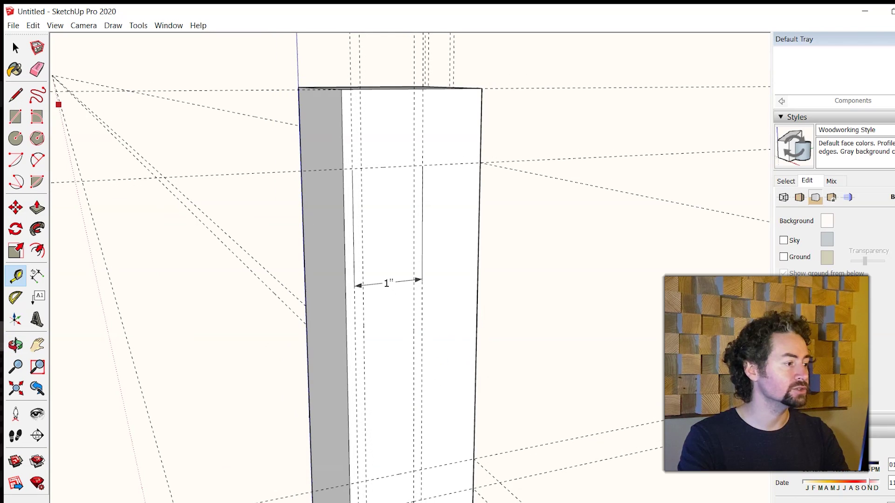
Step: Draw the mortise rectangle between the upper and lower guide intersections on the front face
left_click(15, 116)
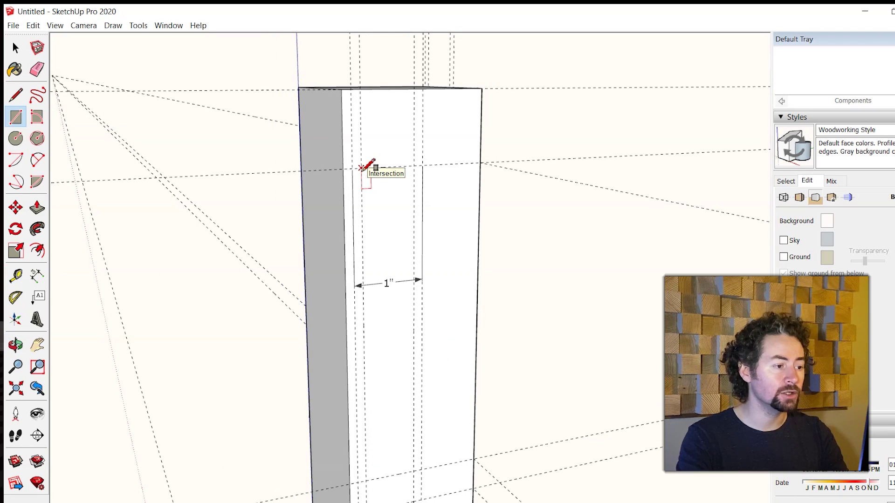
left_click(362, 168)
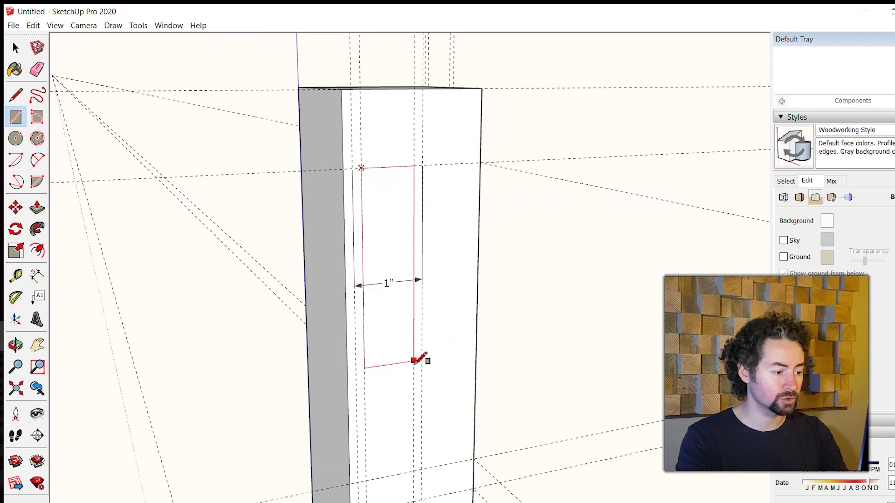
left_click(417, 470)
middle_click_drag(422, 467, 452, 366)
middle_click_drag(518, 340, 364, 364)
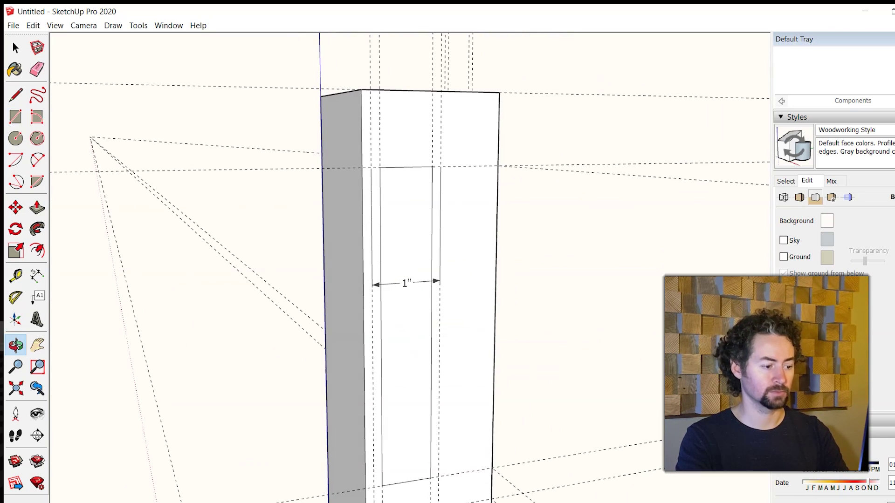
key("space")
Step: Erase the long guide line crossing the post's front face
middle_click_drag(373, 303, 392, 341)
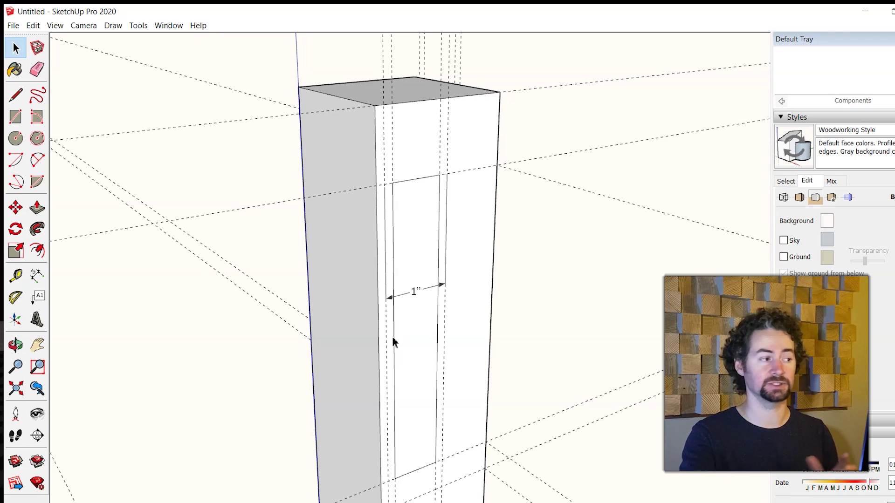
left_click(37, 70)
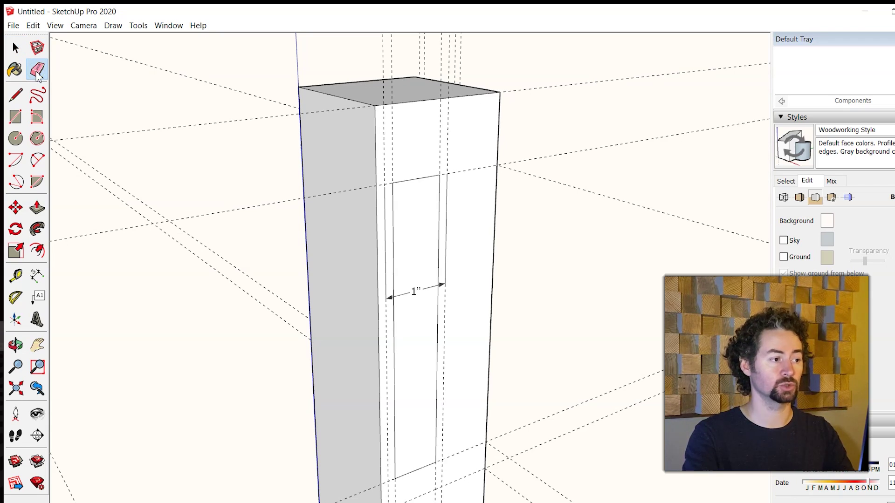
left_click(284, 201)
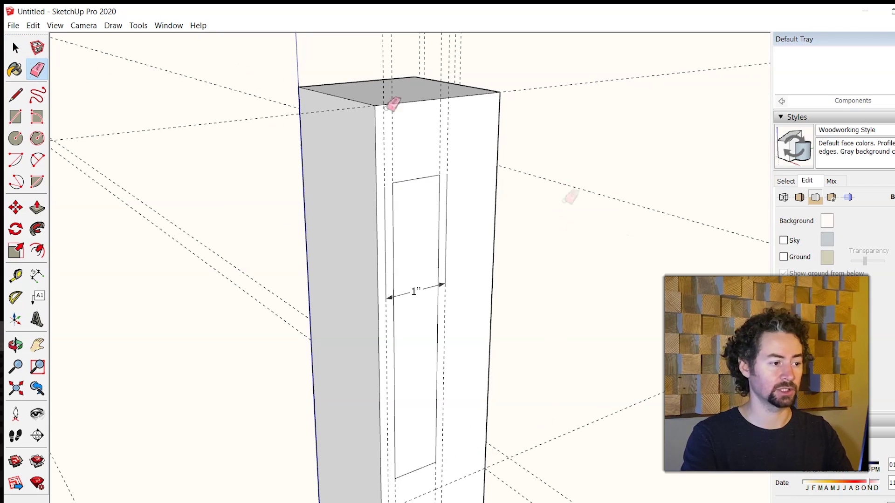
mouse_move(393, 104)
middle_mouse_down()
mouse_move(284, 248)
mouse_move(615, 428)
mouse_move(571, 230)
mouse_move(363, 240)
middle_mouse_up()
key("space")
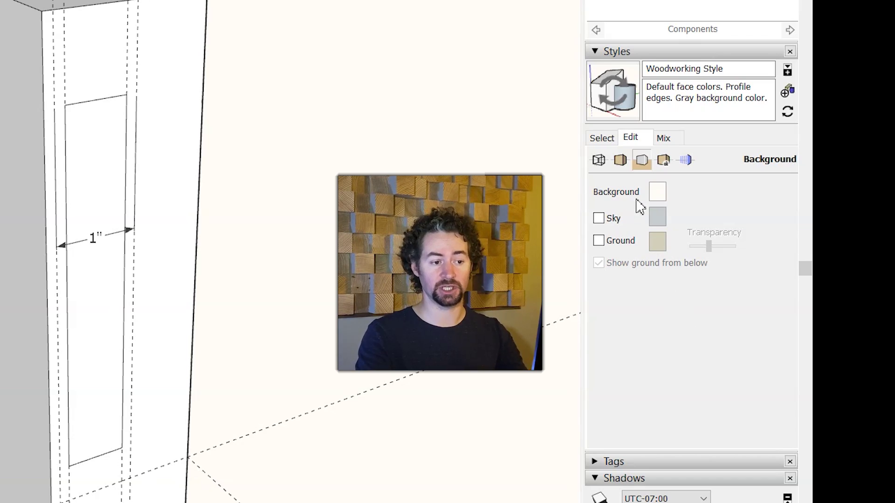
Step: Turn on Back Edges in the style's Edge Settings
left_click(600, 162)
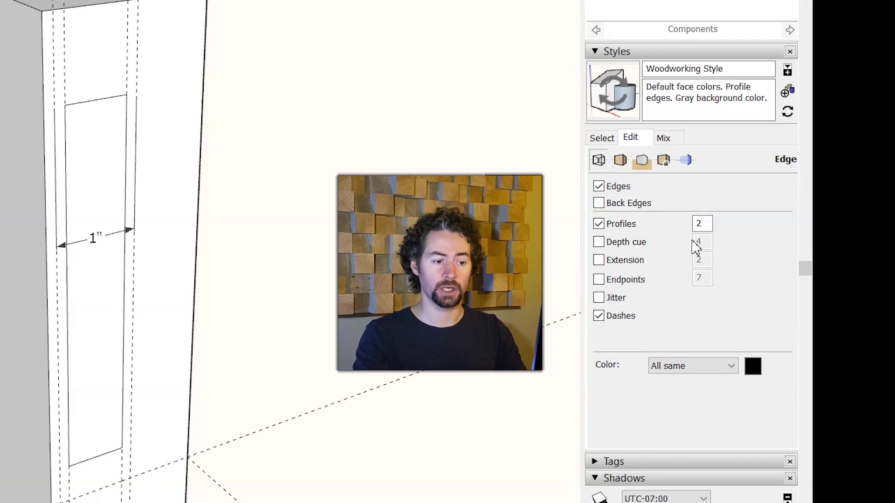
left_click(603, 205)
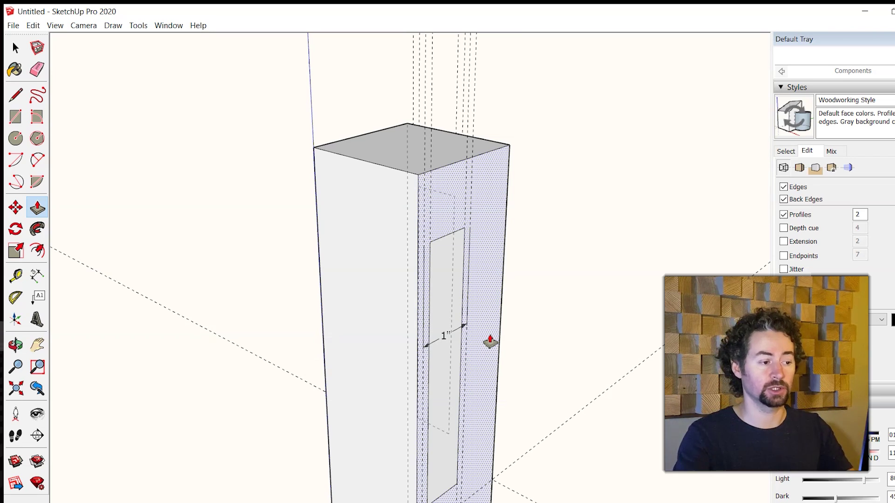
Step: Measure from the front face's edge, then select the inner mortise face
middle_click_drag(460, 328, 370, 365)
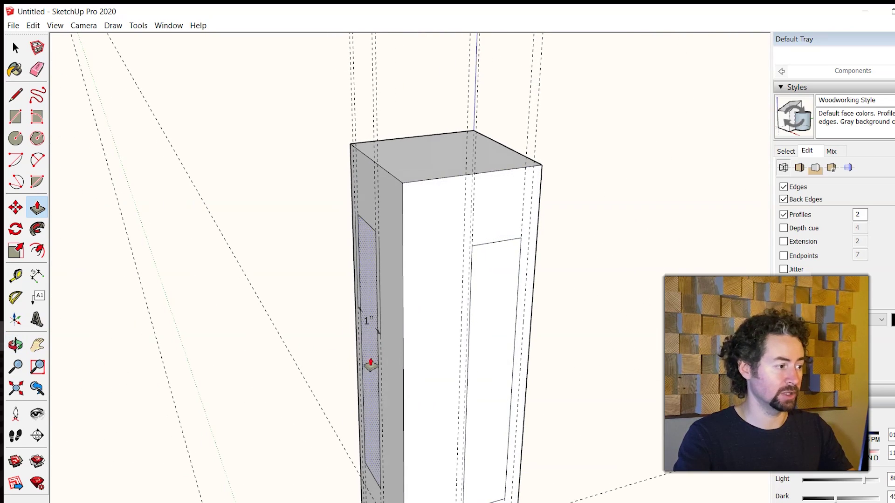
left_click(17, 277)
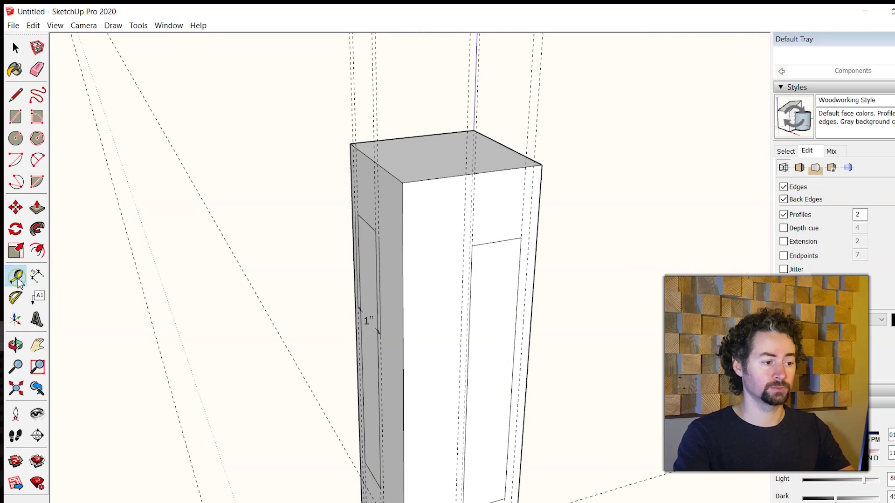
left_click(472, 246)
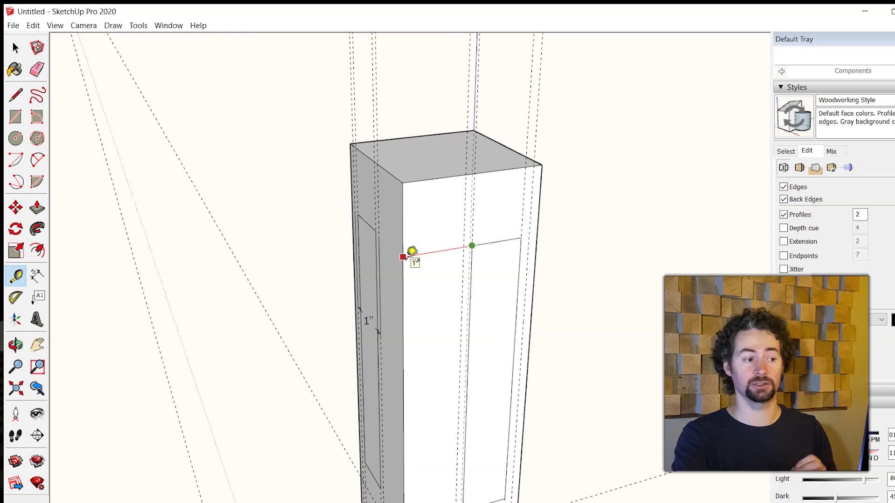
middle_click_drag(406, 248, 667, 253)
left_click(16, 48)
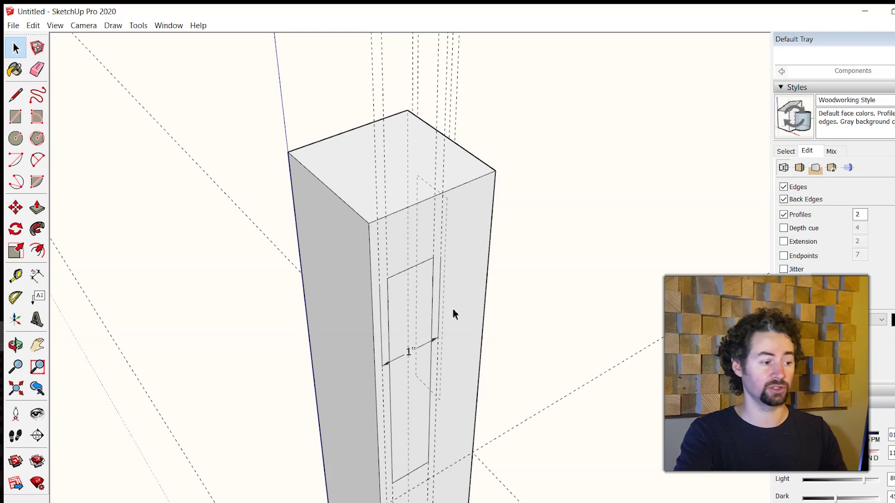
middle_click_drag(454, 313, 536, 264)
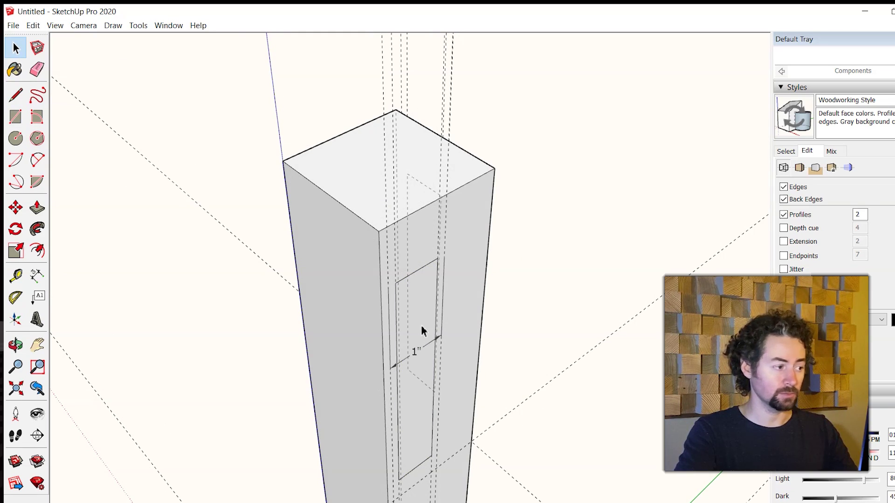
left_click(422, 331)
Step: Cancel the stray extrusion and recess the other face to the first mortise's depth
left_click(38, 208)
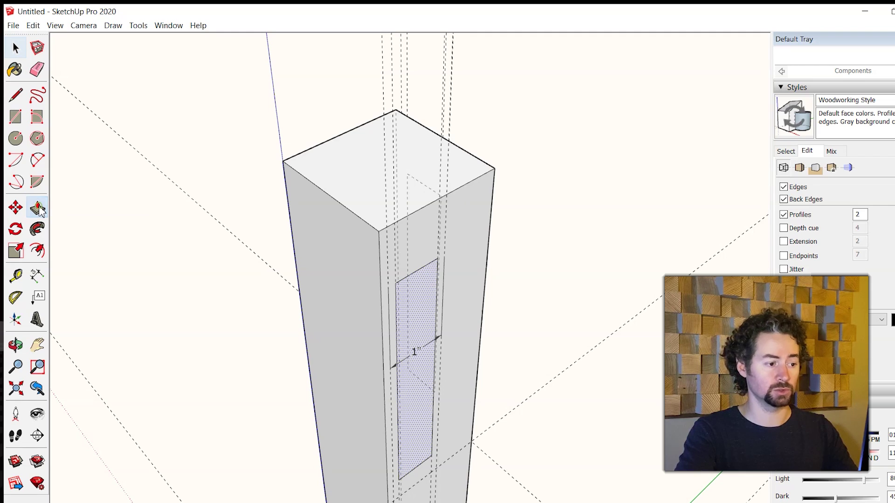
left_click(443, 268)
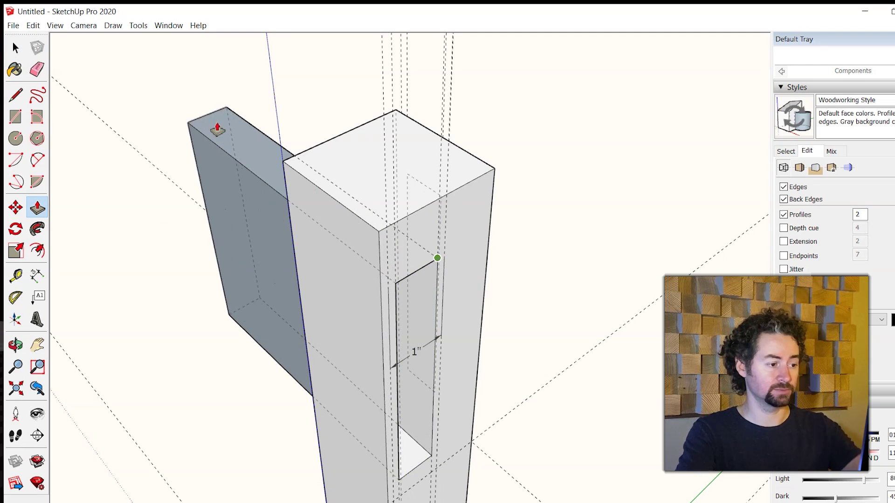
middle_click_drag(136, 90, 286, 230)
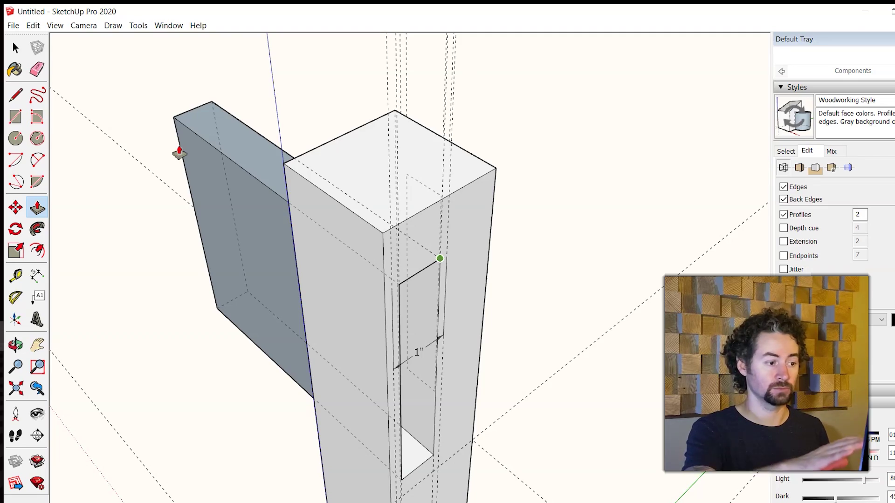
key("Escape")
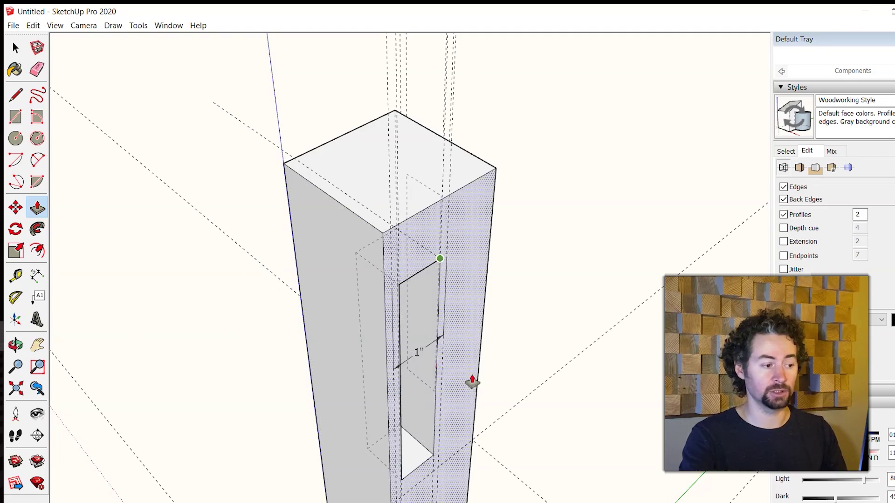
middle_click_drag(470, 382, 74, 48)
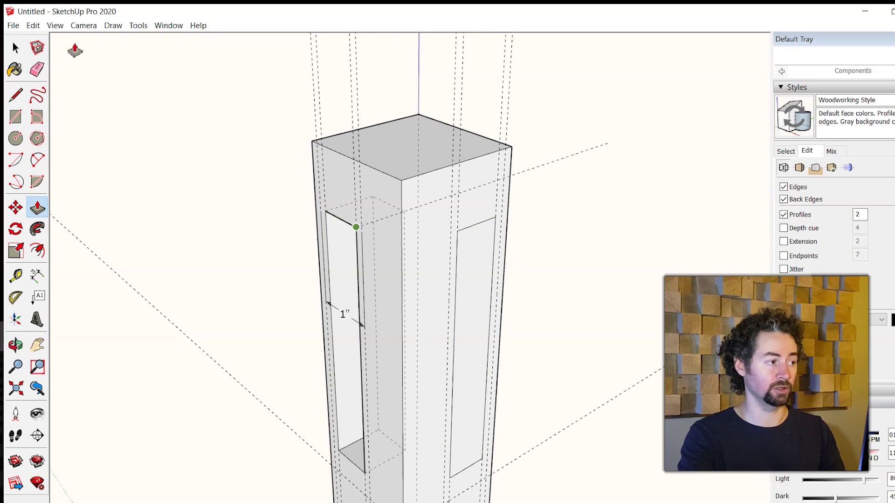
double_click(497, 229)
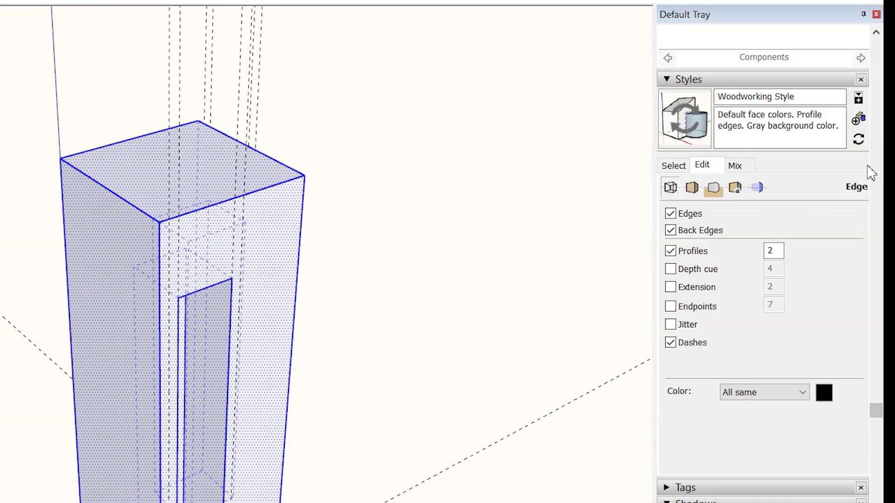
Step: Paint the leg column light green with Color F02
scroll(871, 177, "up", 5)
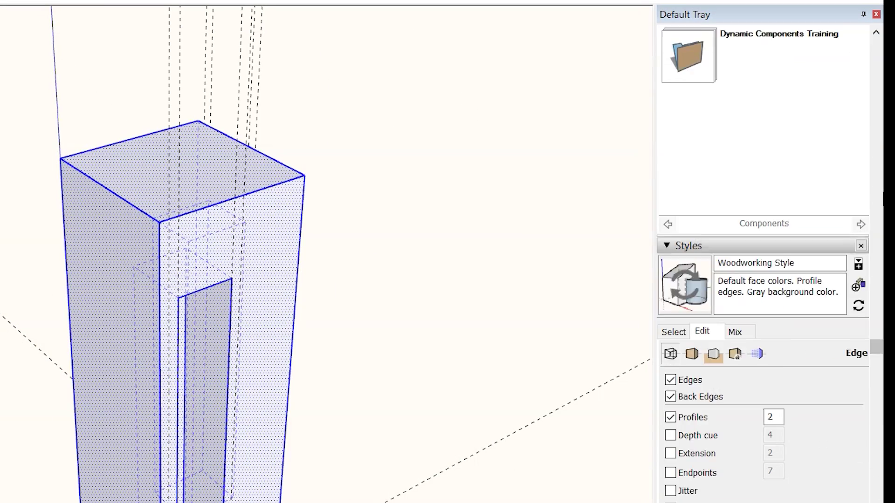
scroll(881, 205, "up", 3)
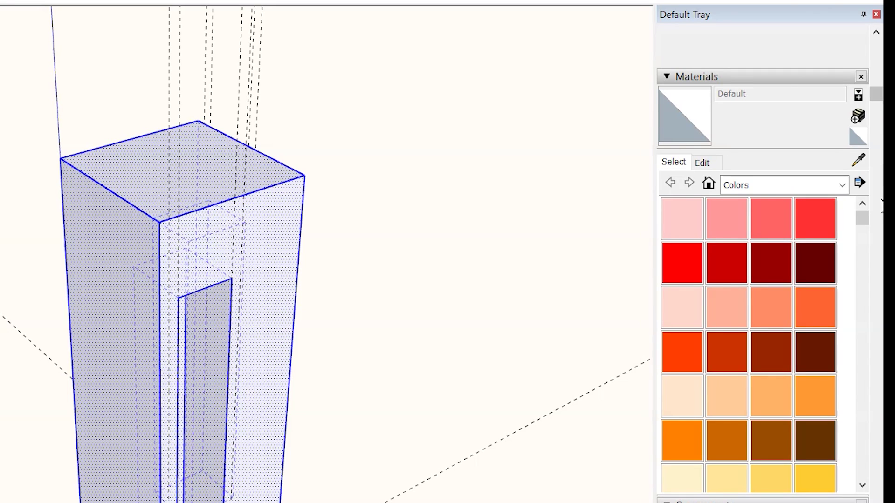
left_click_drag(863, 219, 867, 284)
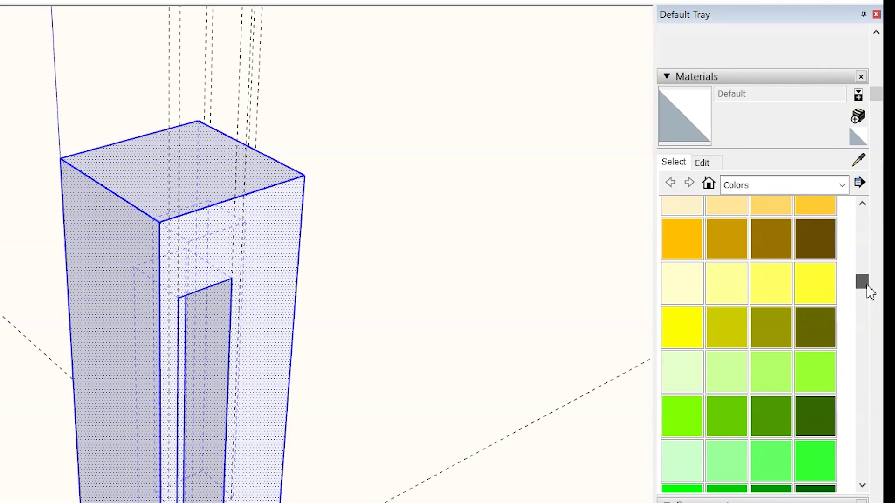
left_click(733, 378)
left_click(130, 259)
mouse_move(144, 277)
middle_mouse_down()
mouse_move(158, 295)
mouse_move(146, 310)
middle_mouse_up()
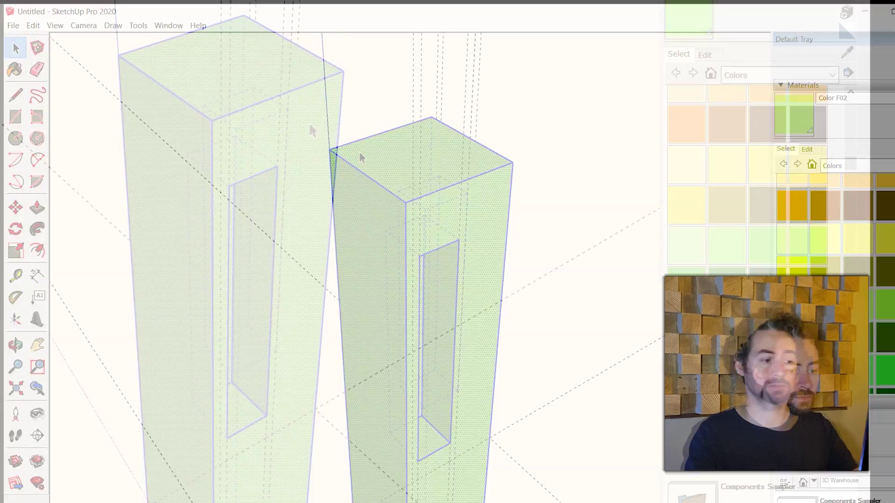
Step: Make the painted leg a component named 'leg'
right_click(486, 204)
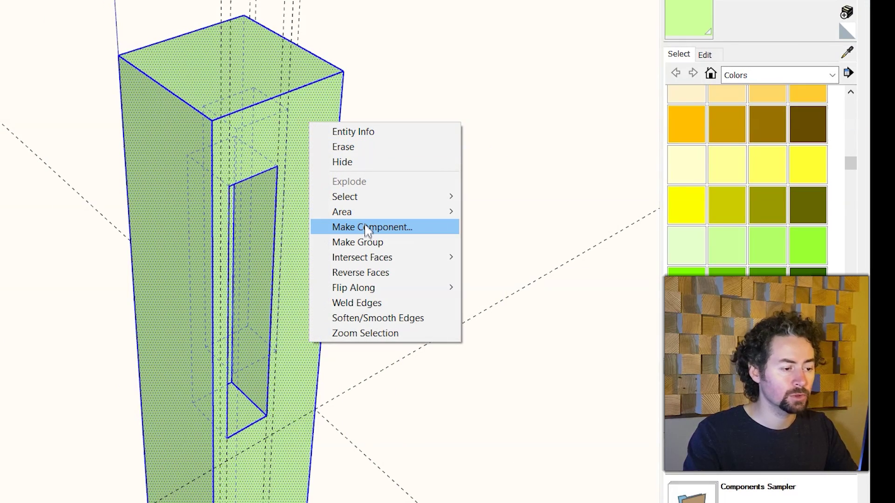
left_click(368, 227)
type("leg")
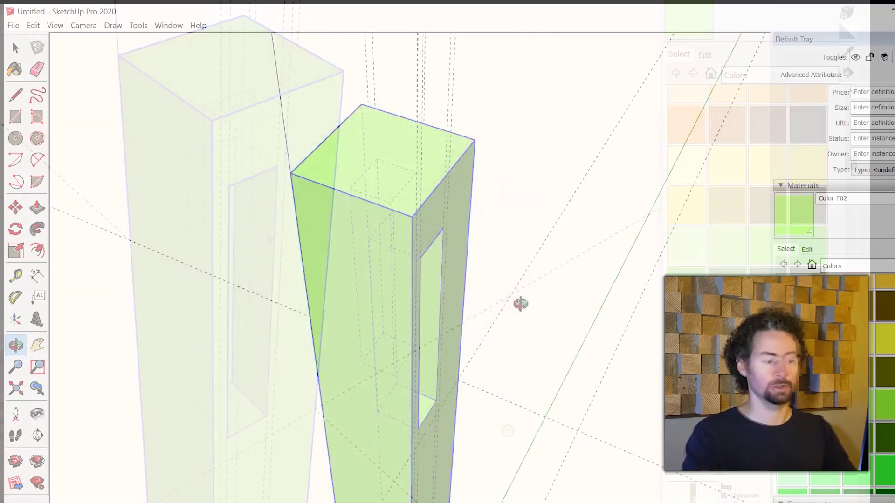
mouse_move(519, 304)
middle_mouse_down()
mouse_move(375, 252)
mouse_move(396, 254)
middle_mouse_up()
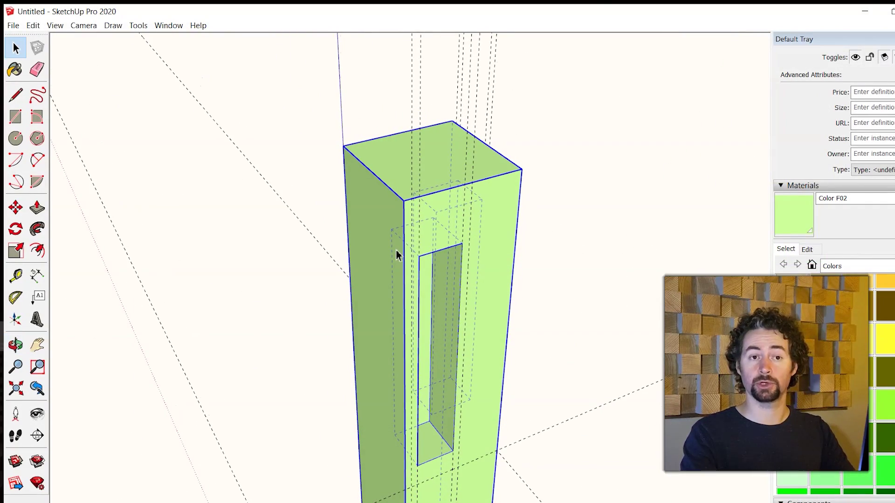
middle_click_drag(449, 270, 465, 322)
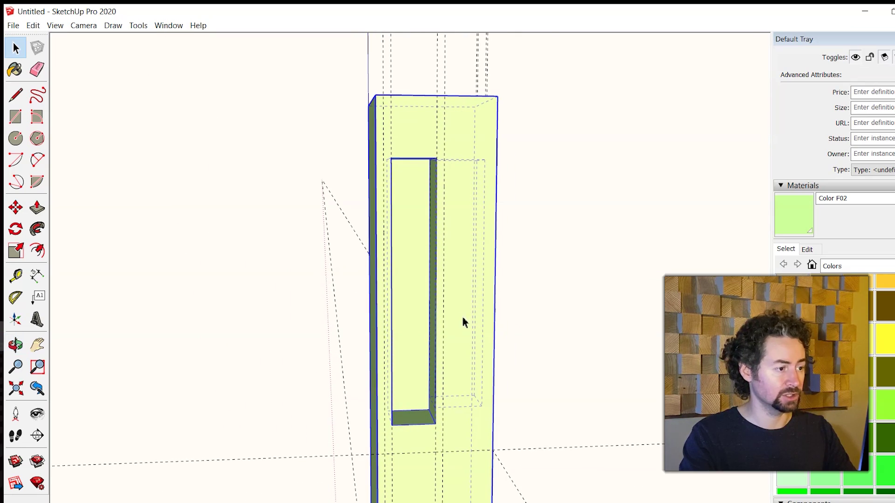
Step: Draw a rectangle down the leg's upper face with the Rectangle tool
left_click(296, 152)
key("r")
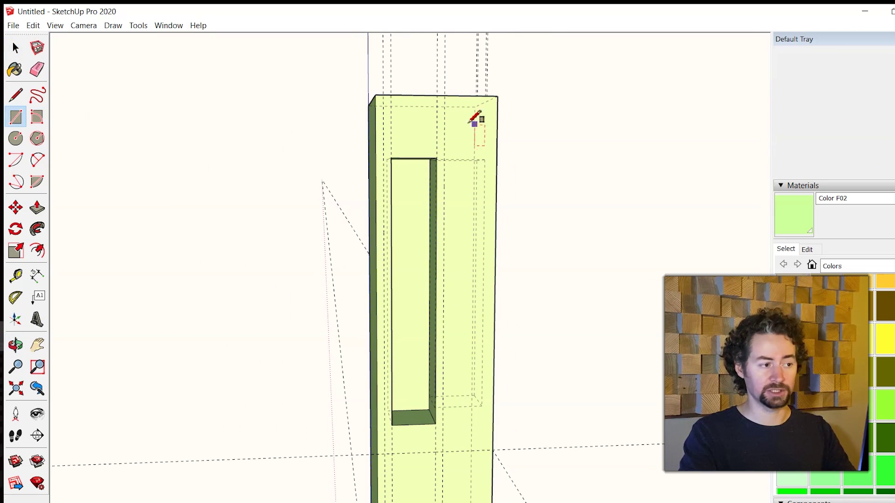
left_click(383, 94)
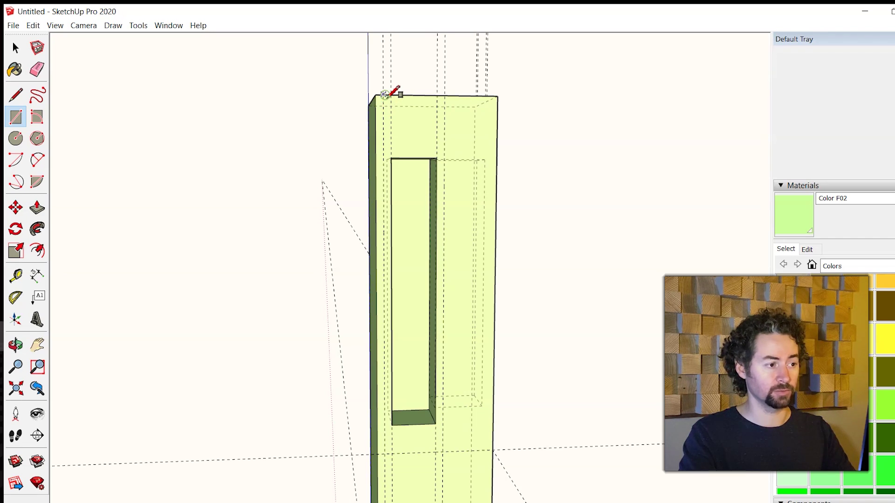
left_click(449, 456)
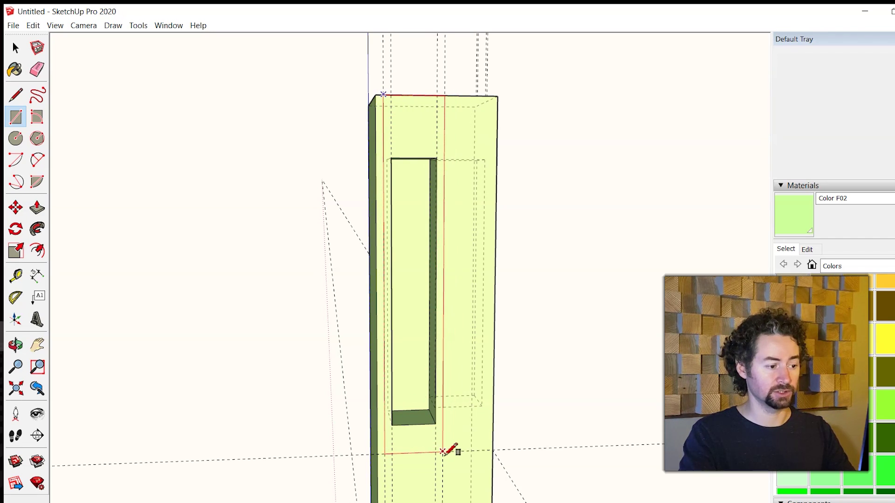
mouse_move(470, 440)
middle_mouse_down()
mouse_move(446, 348)
mouse_move(356, 270)
middle_mouse_up()
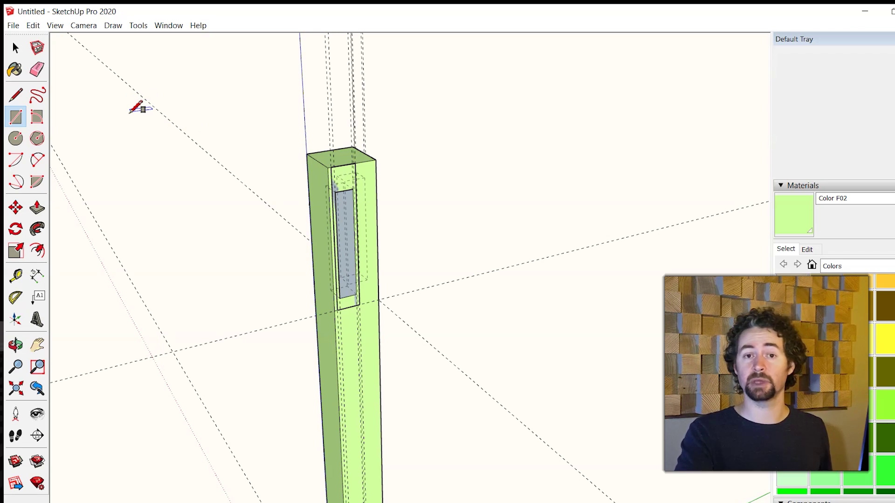
Step: Push/Pull the new rectangle face outward into a long skirt board
key("space")
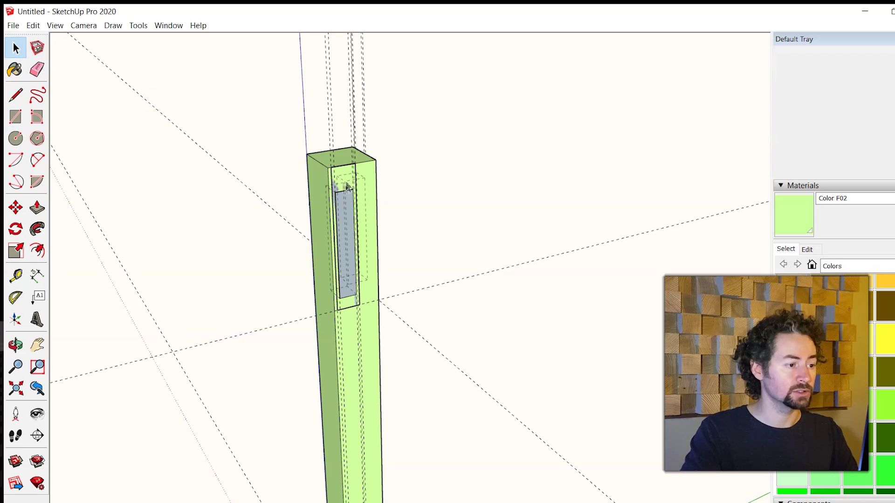
left_click(351, 182)
scroll(352, 181, "up", 5)
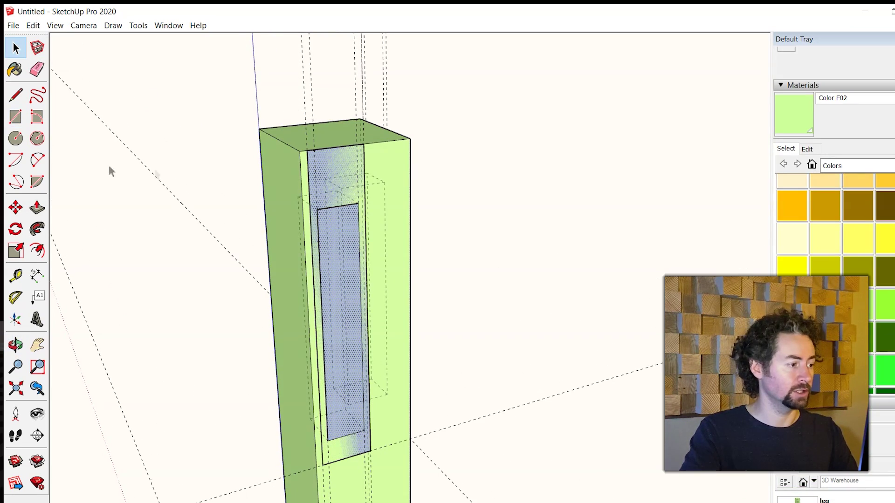
left_click(37, 207)
left_click(362, 156)
middle_click_drag(410, 168, 490, 232)
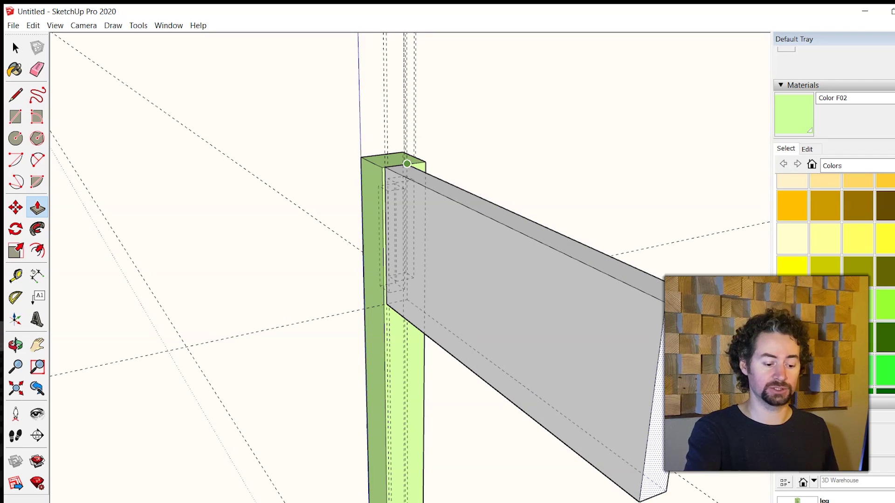
key("space")
scroll(440, 269, "up", 3)
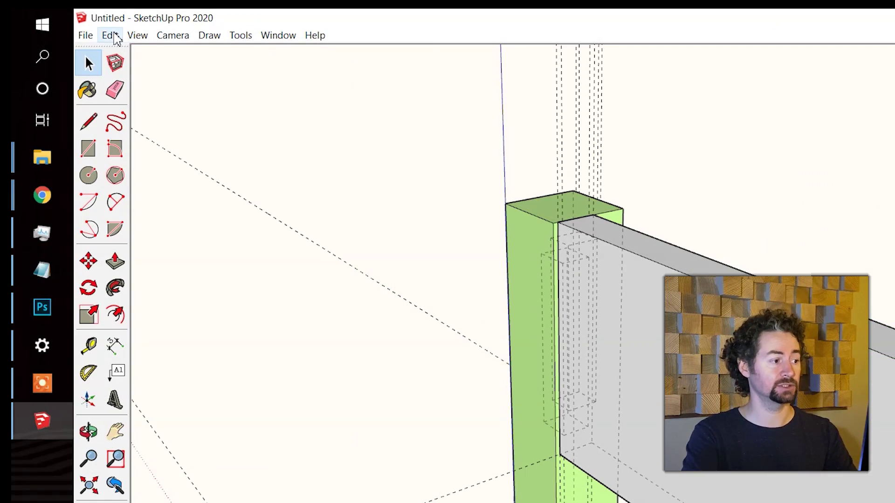
Step: Delete all guide lines from the model with Edit > Delete Guides
left_click(33, 26)
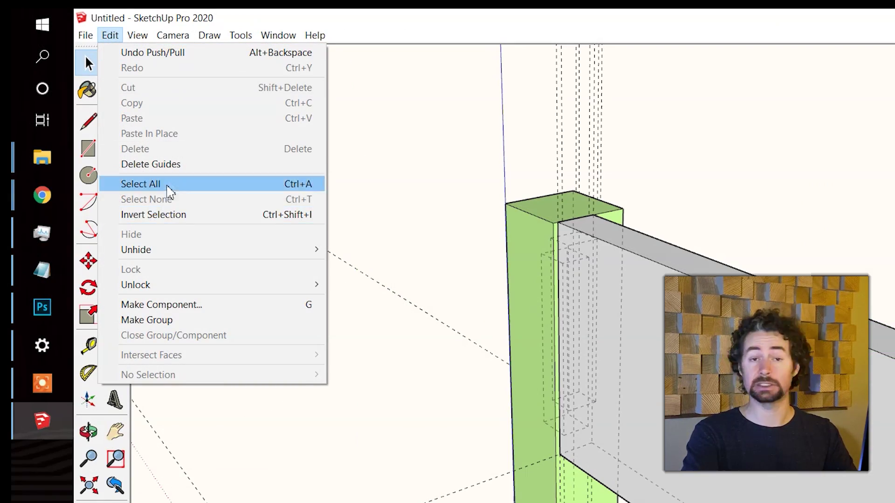
left_click(172, 165)
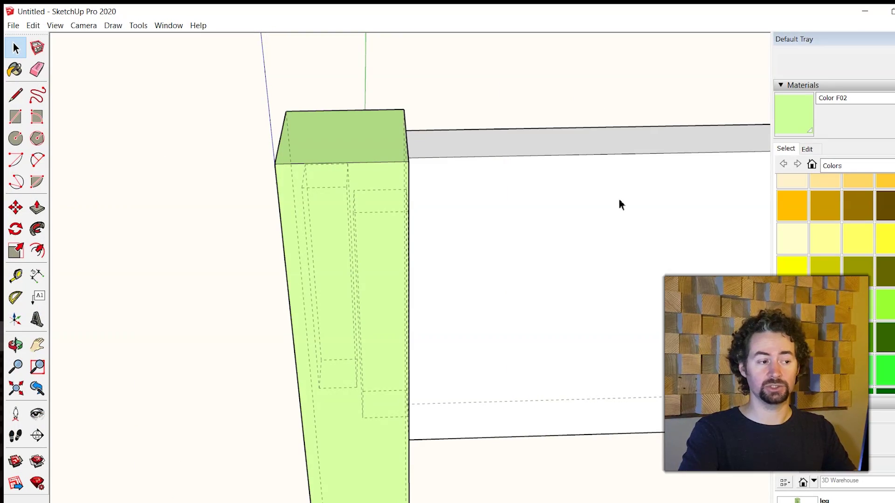
middle_click_drag(600, 216, 379, 279)
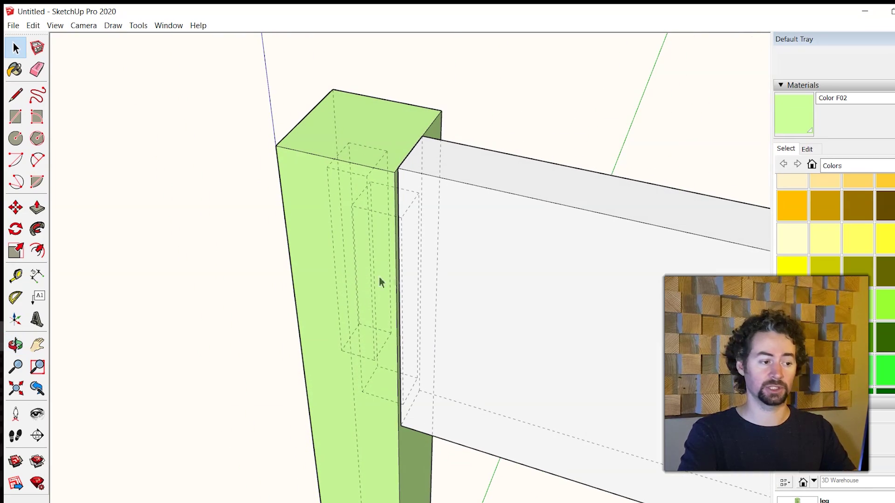
Step: Make the whole board a component named 'skirts'
triple_click(534, 263)
right_click(550, 270)
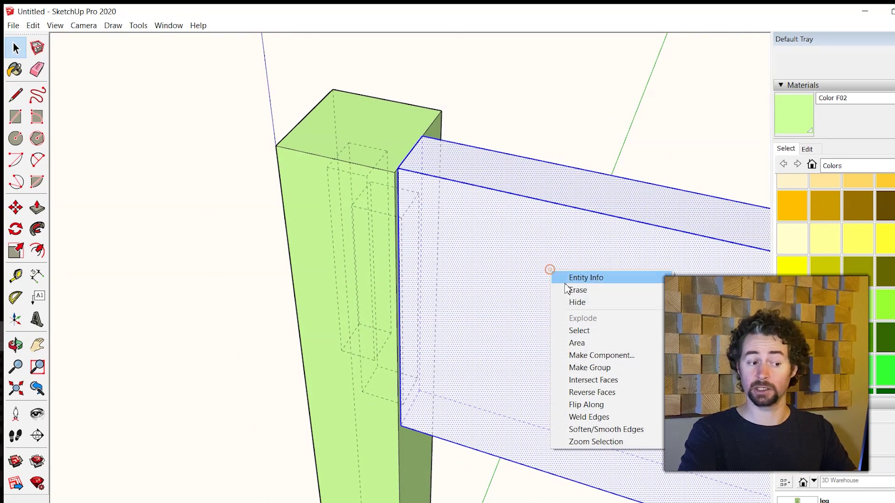
left_click(601, 355)
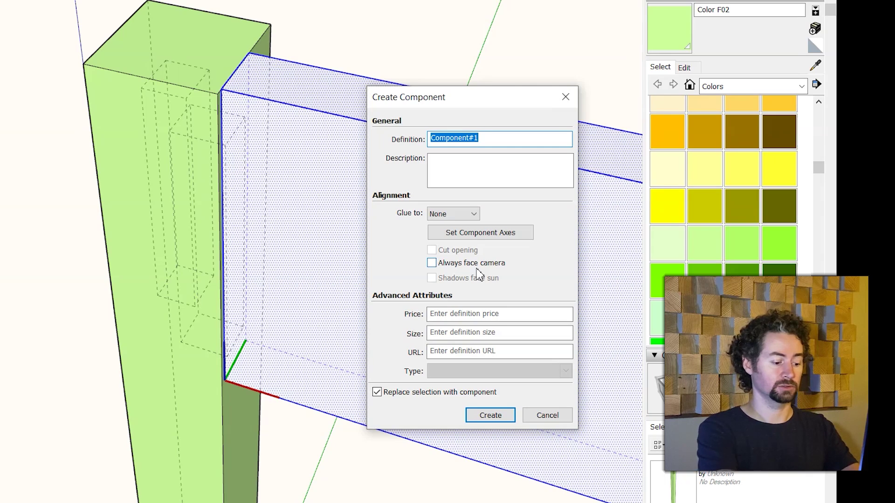
type("skirt")
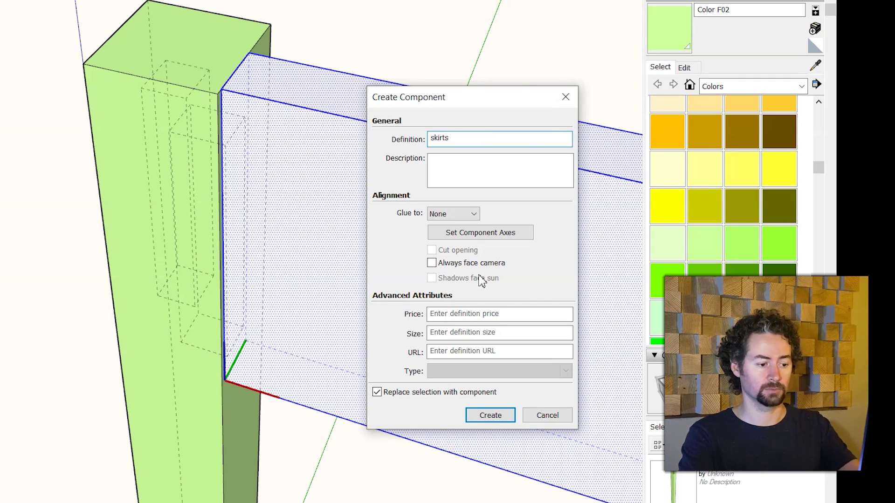
left_click(492, 418)
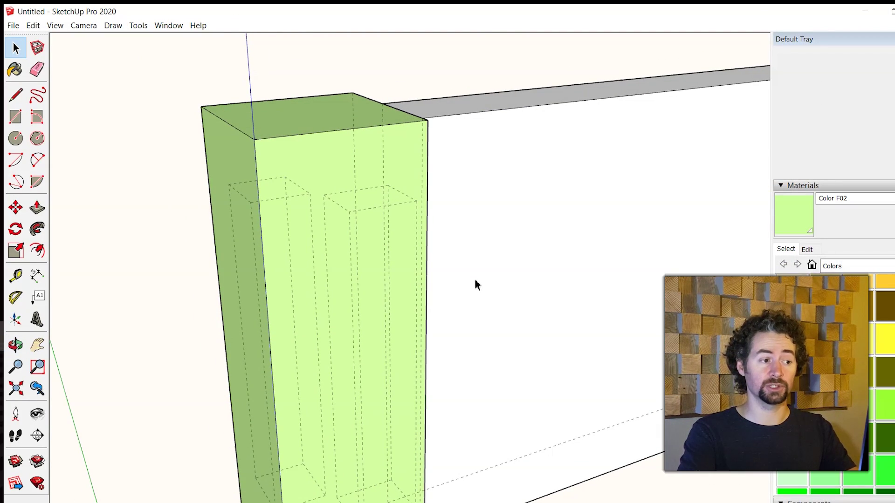
Step: Inside the skirts component, draw the mortise outline and push/pull a tenon into the leg
double_click(488, 263)
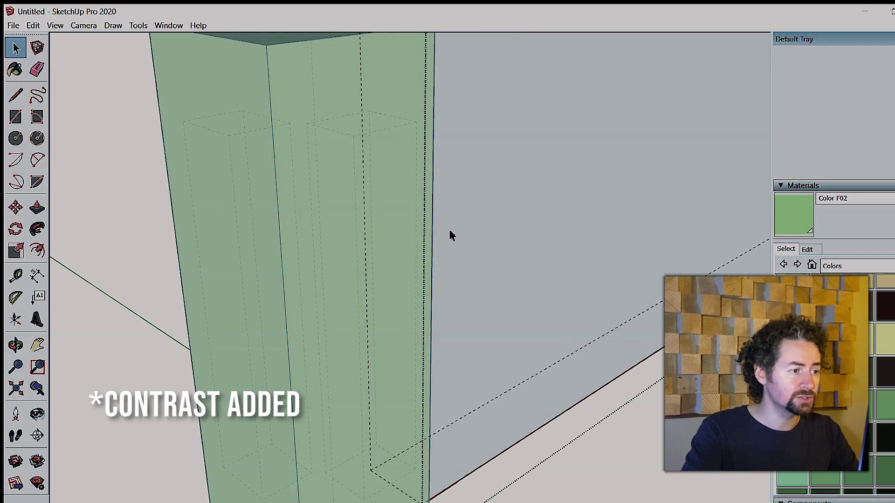
middle_click_drag(451, 235, 477, 234)
key("r")
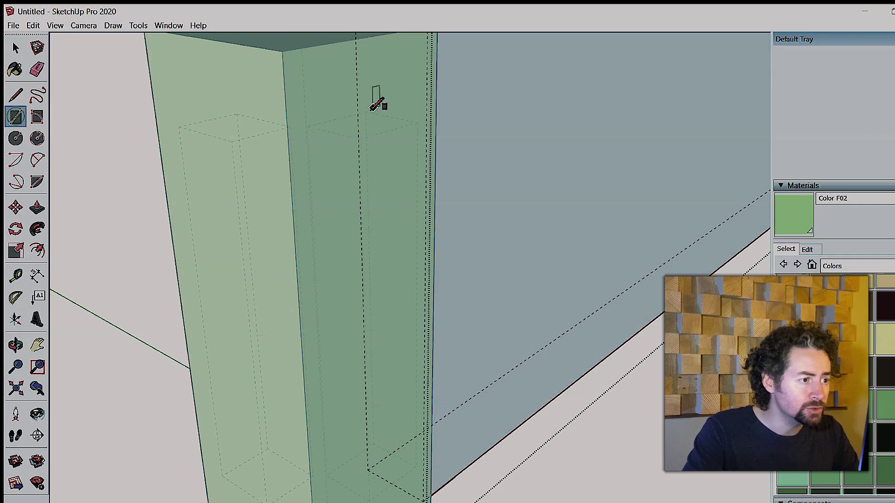
left_click(366, 112)
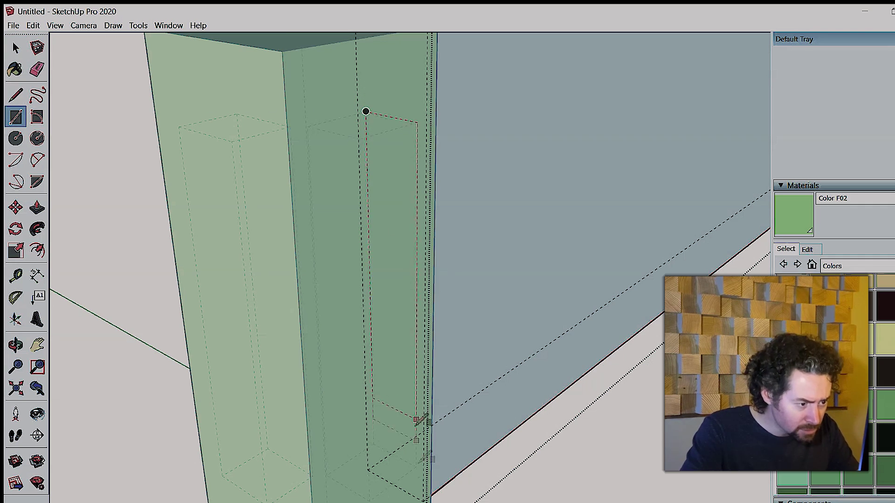
middle_click_drag(416, 420, 415, 459)
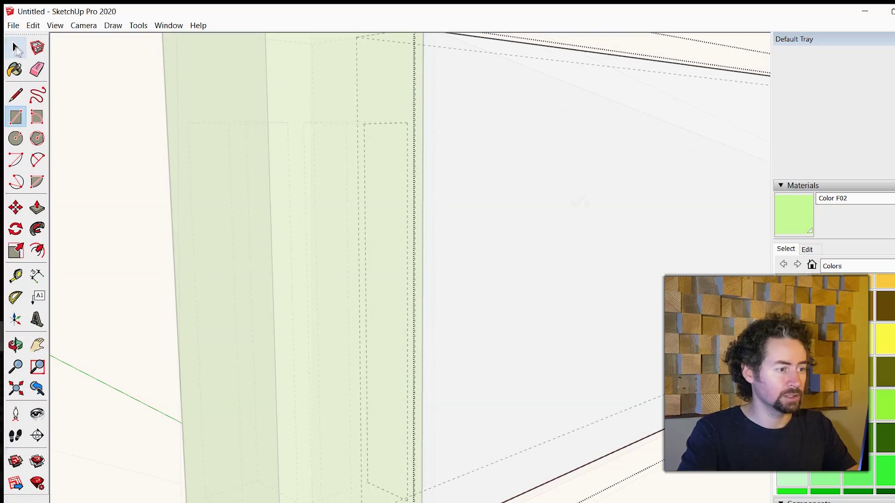
key("space")
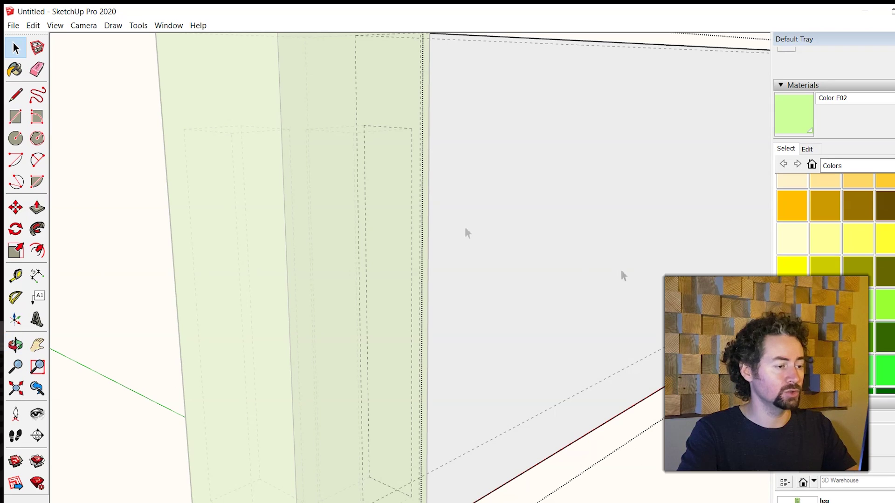
key("p")
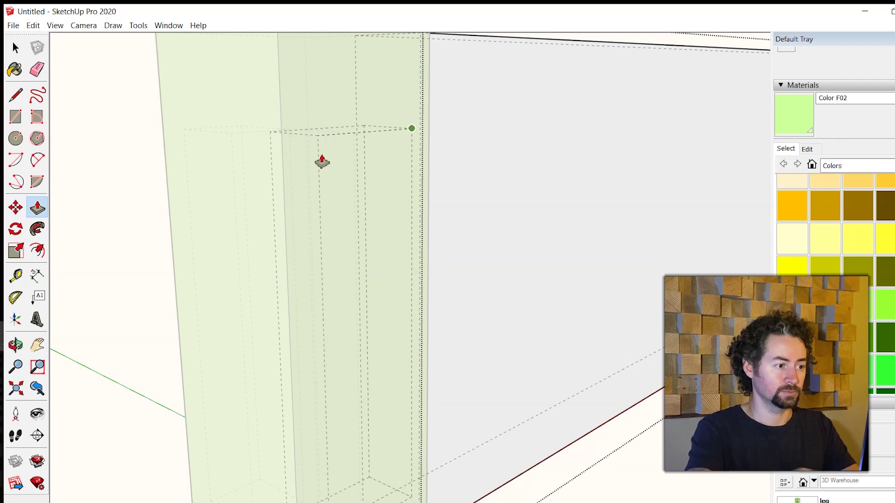
scroll(435, 261, "down", 3)
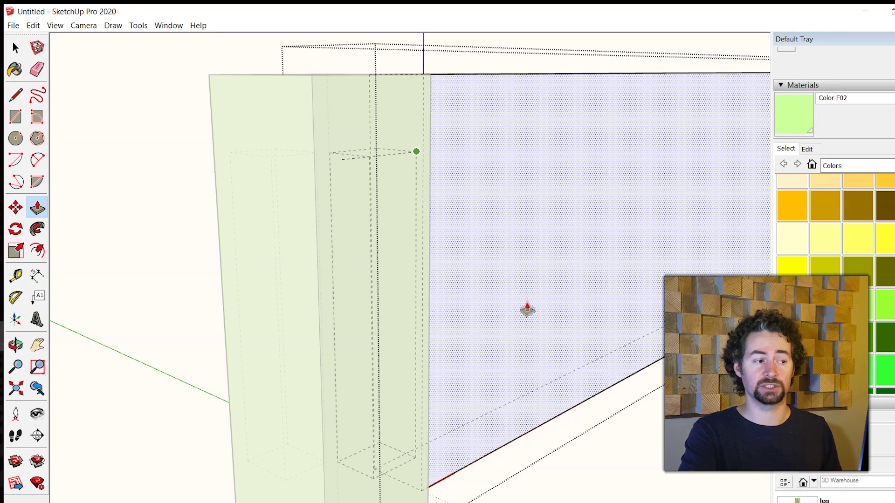
key("space")
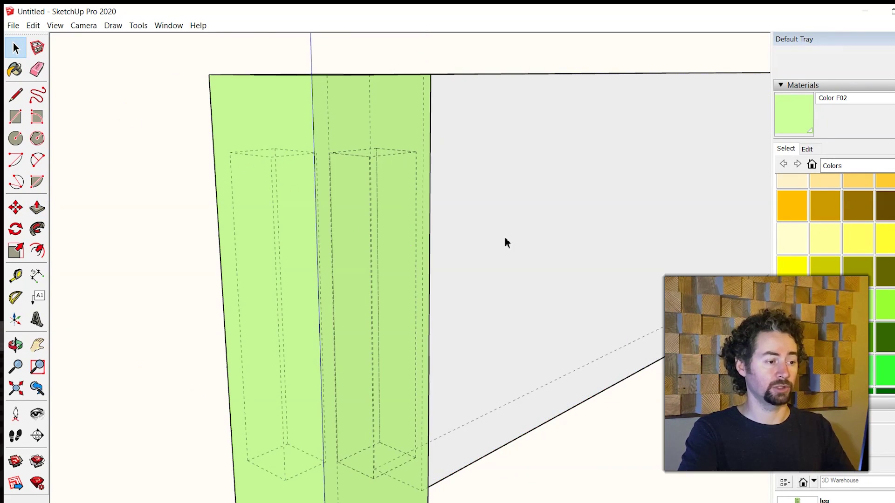
Step: Hide the green leg to expose the skirt and its tenon
scroll(519, 247, "down", 2)
middle_click_drag(520, 248, 356, 185)
left_click(357, 185)
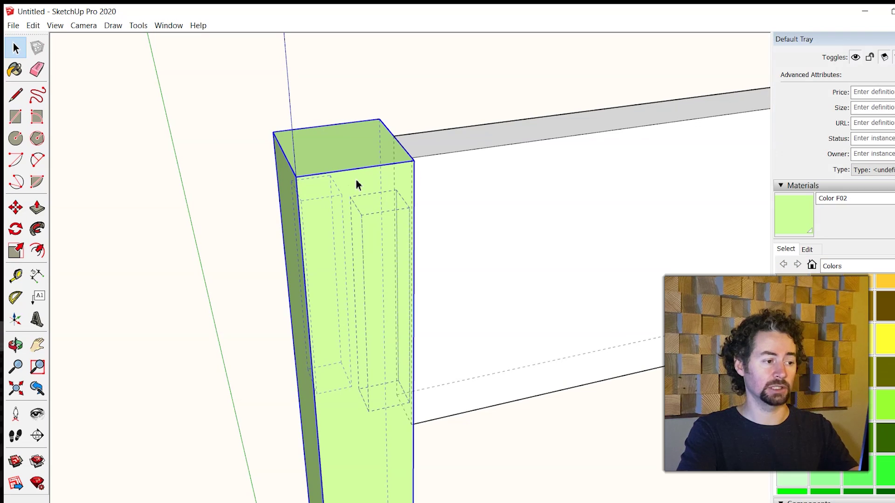
right_click(356, 179)
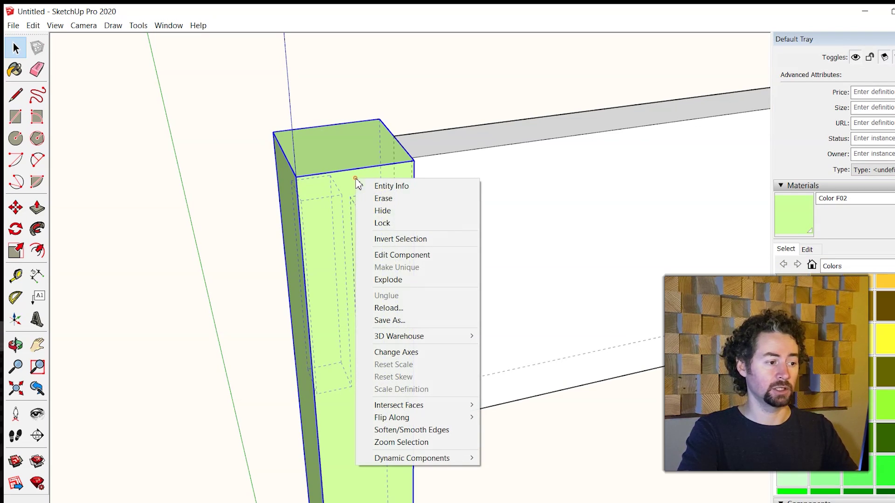
left_click(418, 210)
Step: Paint the skirt board yellow with Color E04 and unhide the leg
middle_click_drag(462, 259, 582, 224)
key("space")
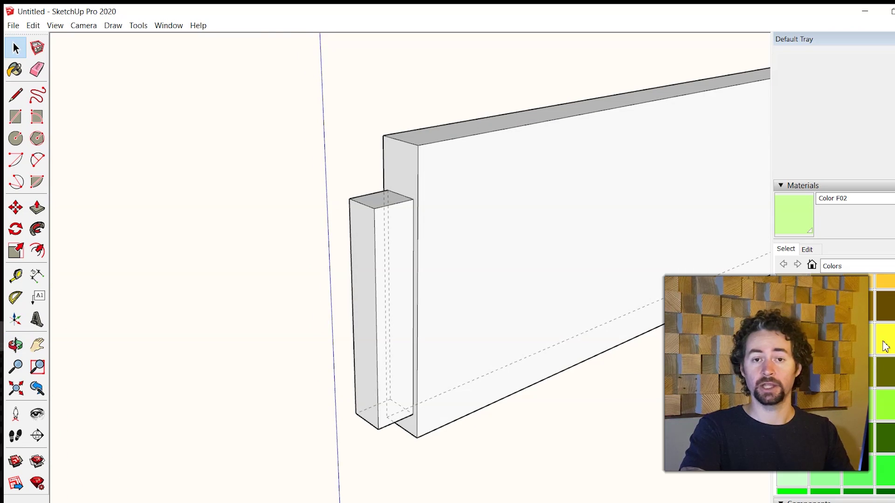
left_click(888, 344)
left_click(553, 245)
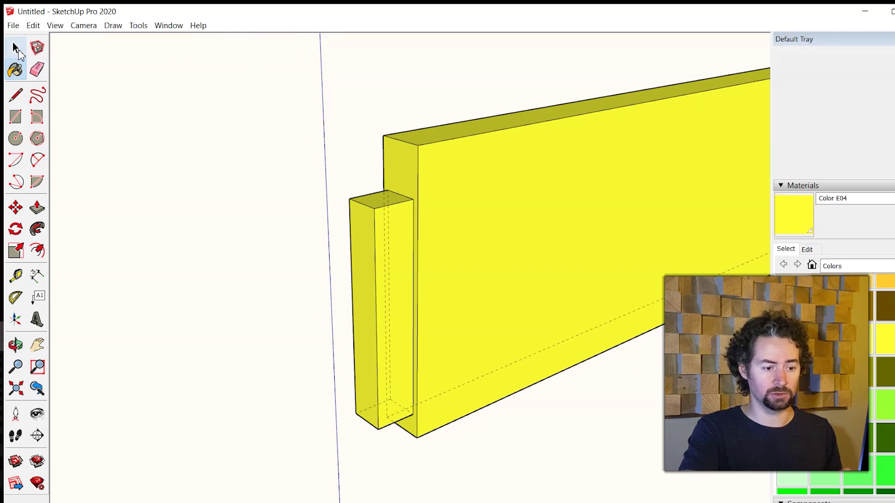
key("space")
left_click(32, 25)
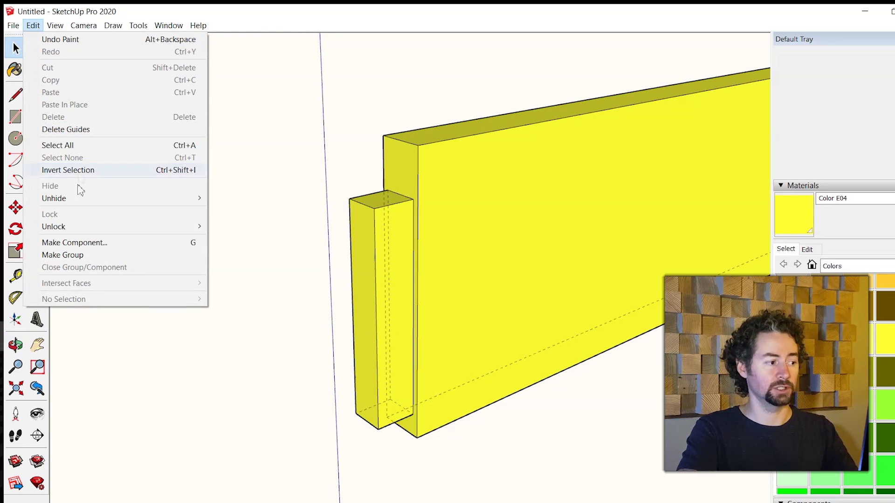
mouse_move(84, 200)
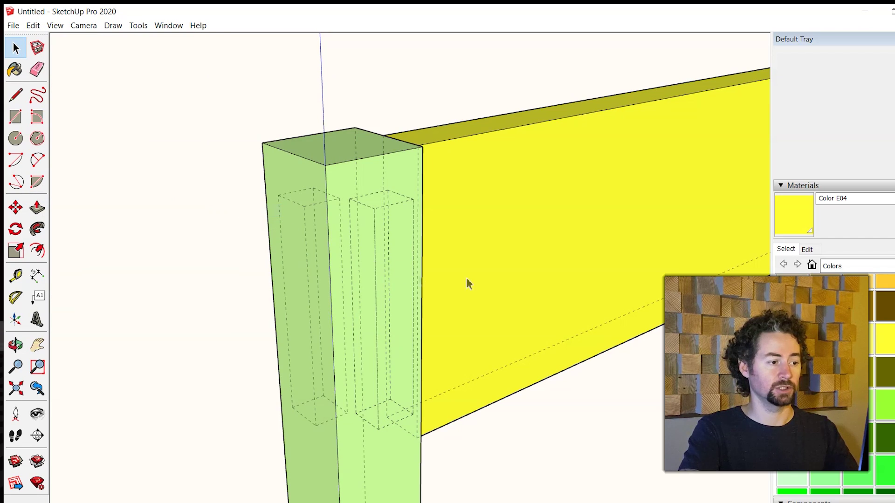
middle_click_drag(468, 279, 445, 212)
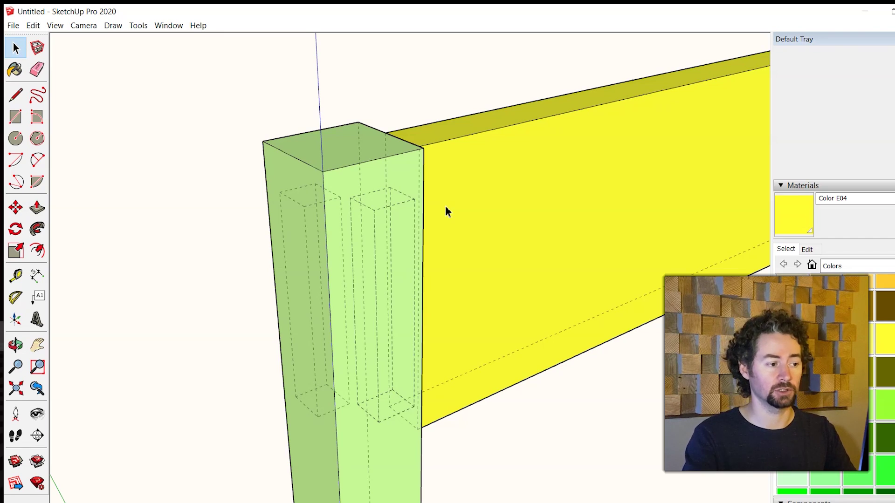
Step: Hide the leg again and select the tenon's side face inside the skirt component
left_click(342, 191)
right_click(349, 185)
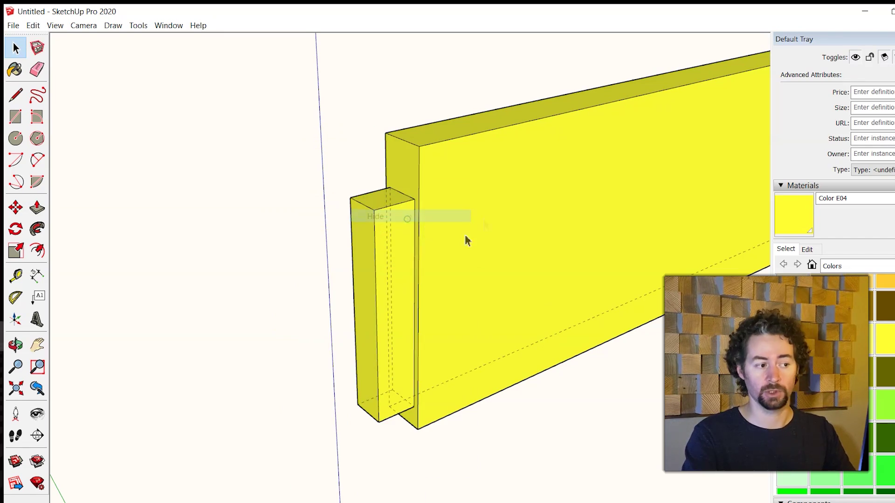
double_click(488, 219)
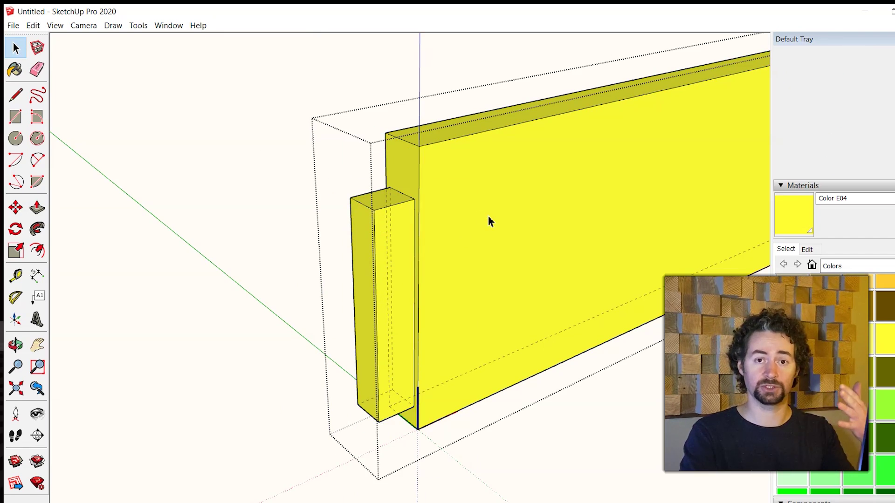
left_click(366, 237)
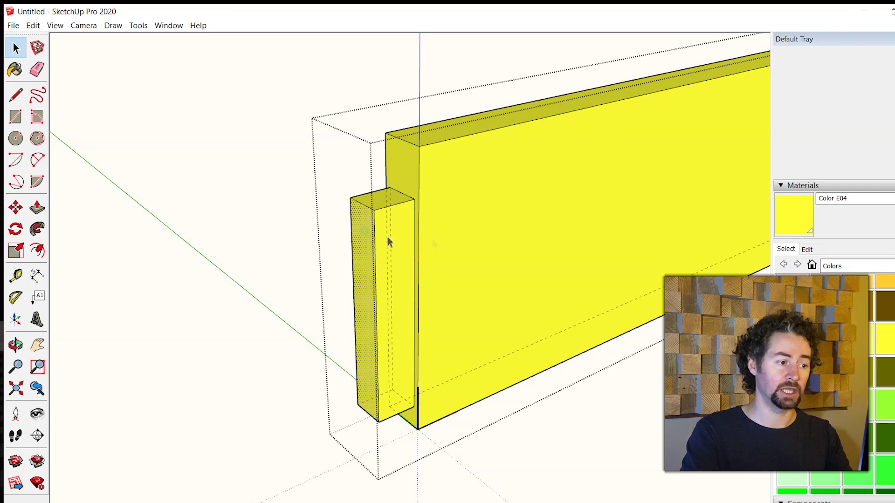
Step: Test thinning the tenon with Push/Pull, undo it, and exit the skirt component
scroll(444, 261, "up", 2)
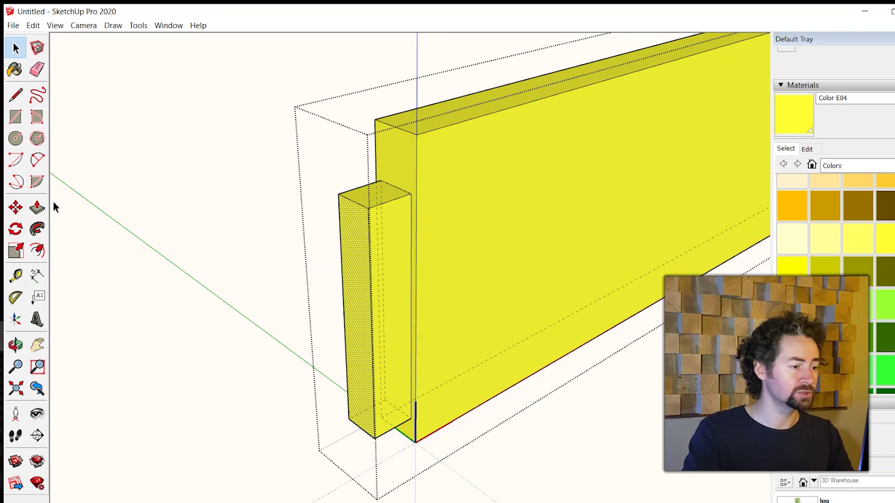
left_click(37, 208)
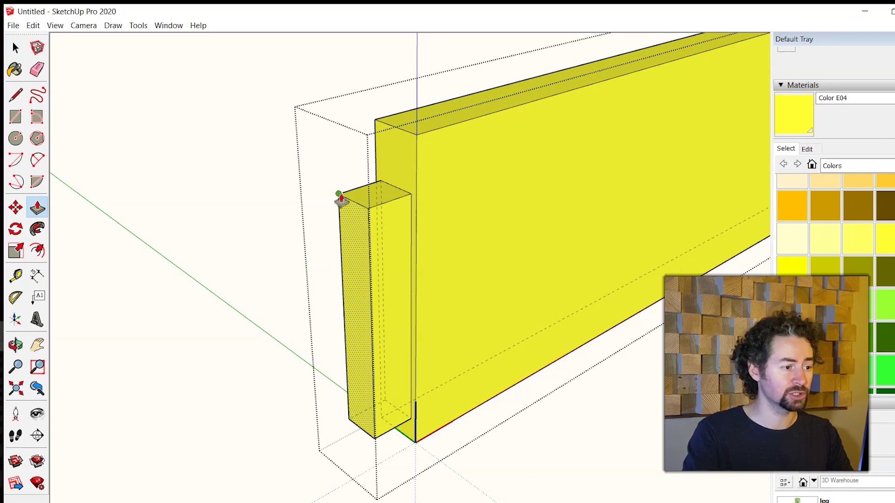
mouse_move(341, 199)
left_mouse_down()
mouse_move(355, 194)
mouse_move(344, 194)
left_mouse_up()
key("space")
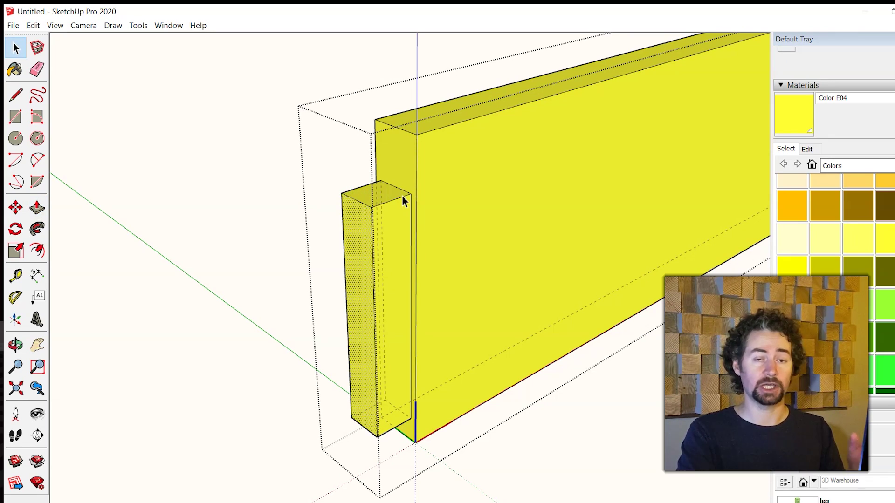
left_click(275, 138)
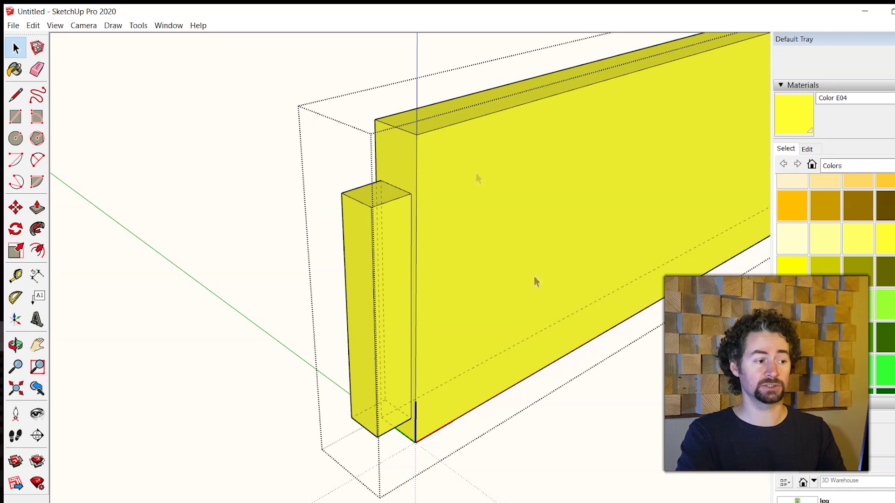
left_click(225, 184)
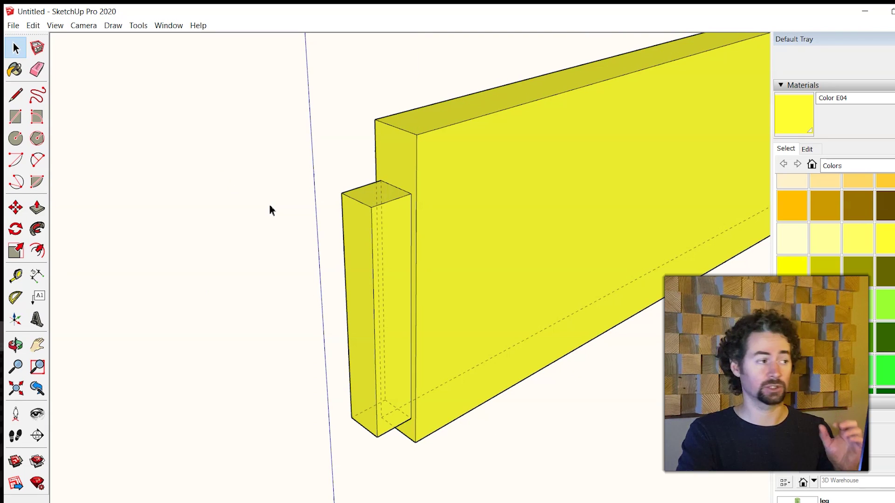
Step: Unhide the leg with Edit > Unhide > Last and orbit to face it frontally
left_click(33, 25)
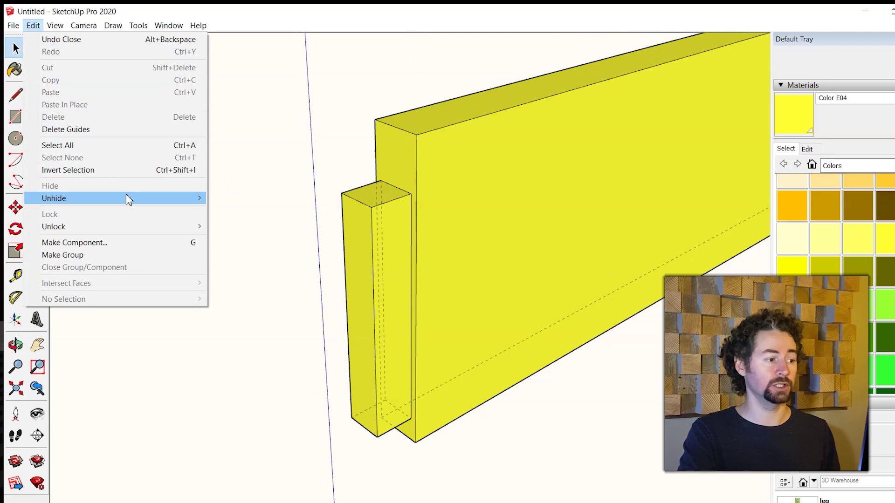
mouse_move(177, 201)
left_click(231, 211)
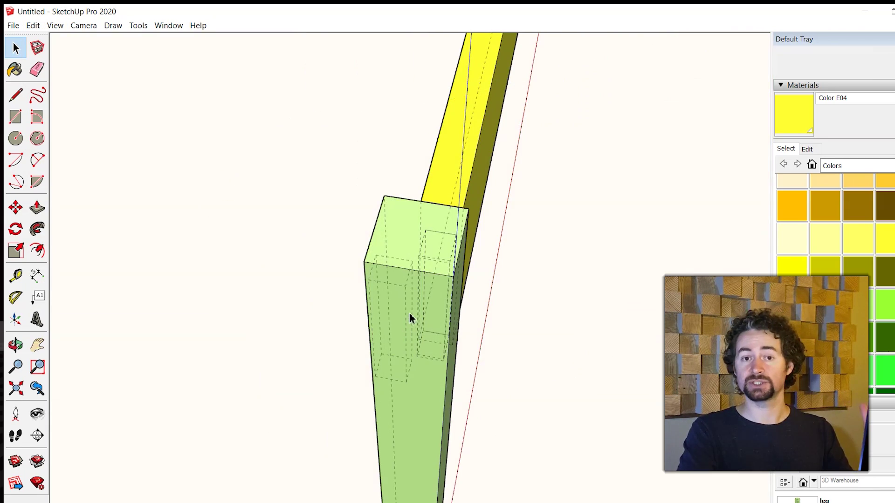
middle_click_drag(425, 318, 248, 202)
scroll(503, 304, "up", 2)
middle_click_drag(503, 304, 408, 272)
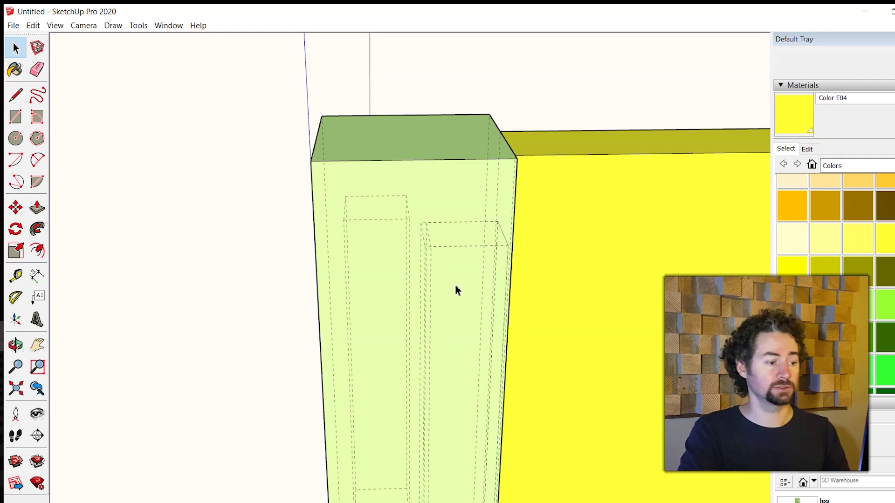
scroll(455, 289, "down", 2)
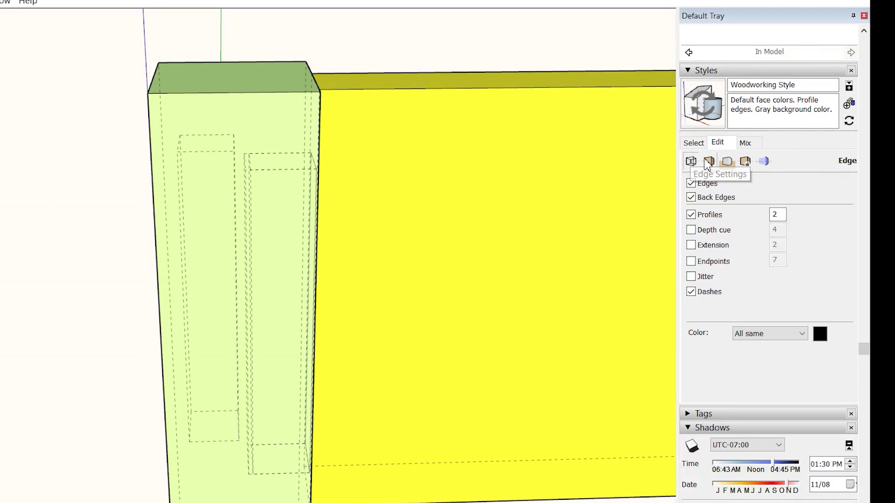
Step: Turn on X-ray in the style's Face Settings and orbit around the tenon joint
left_click(710, 164)
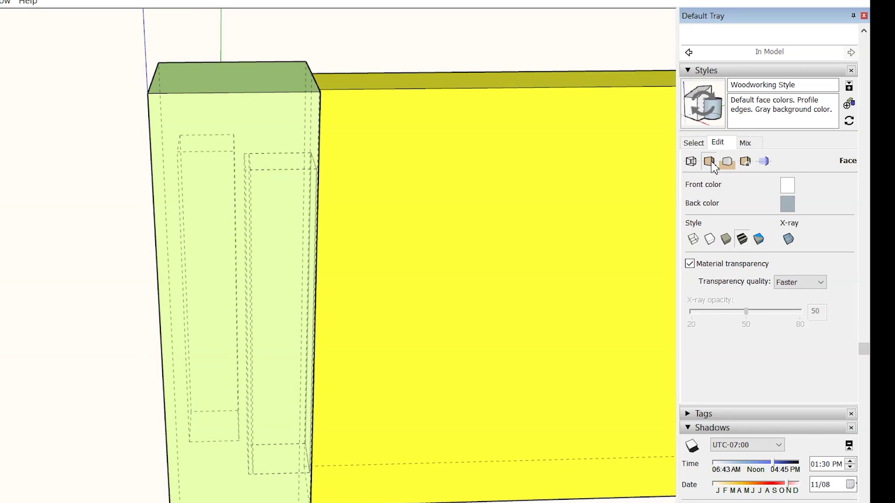
left_click(789, 240)
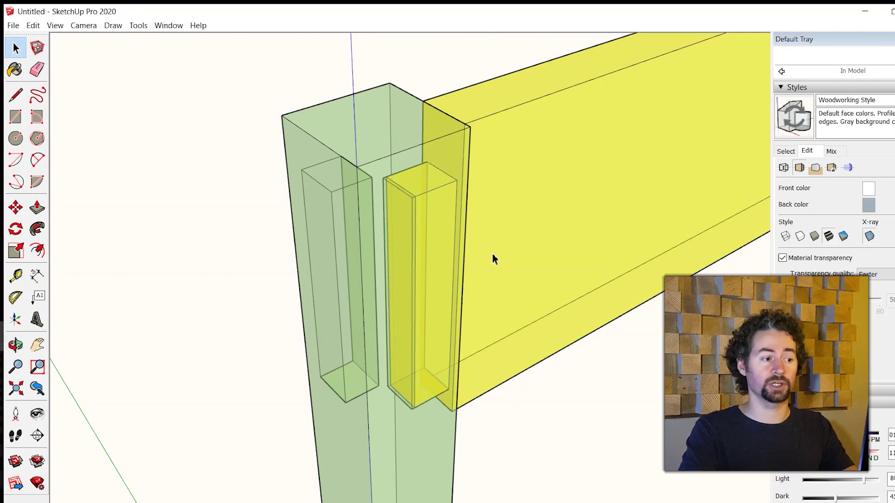
middle_click_drag(503, 269, 471, 256)
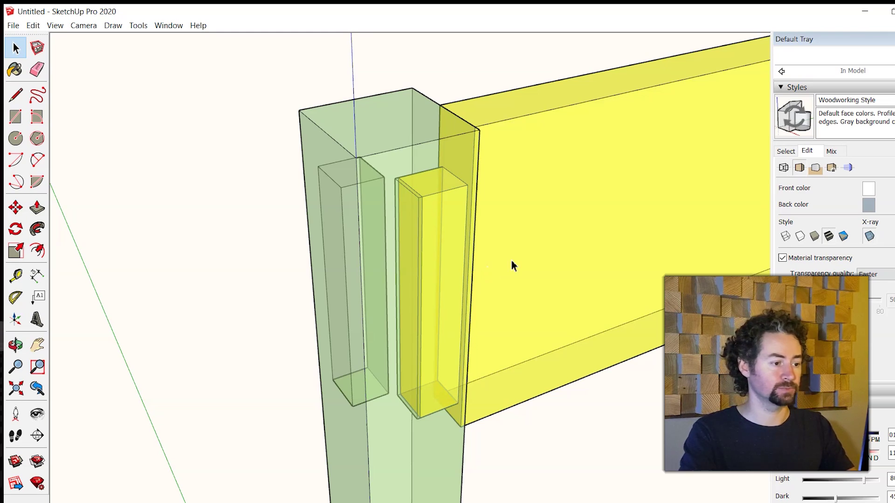
middle_click_drag(511, 263, 478, 220)
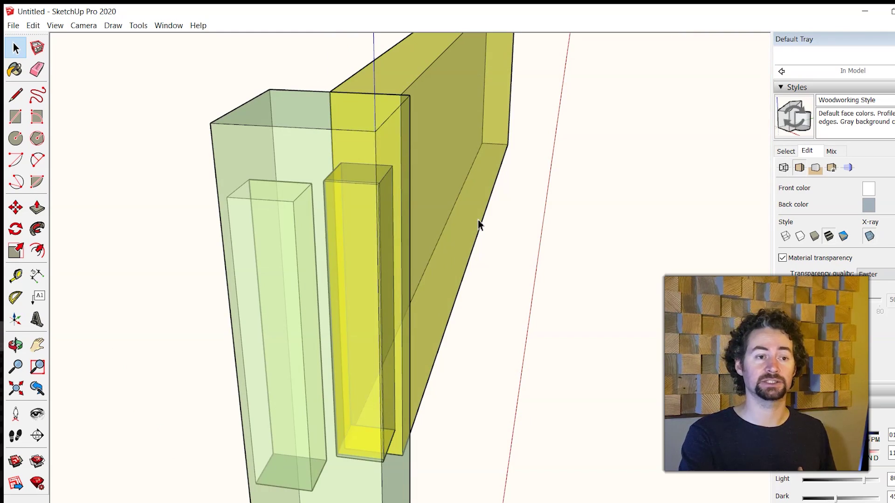